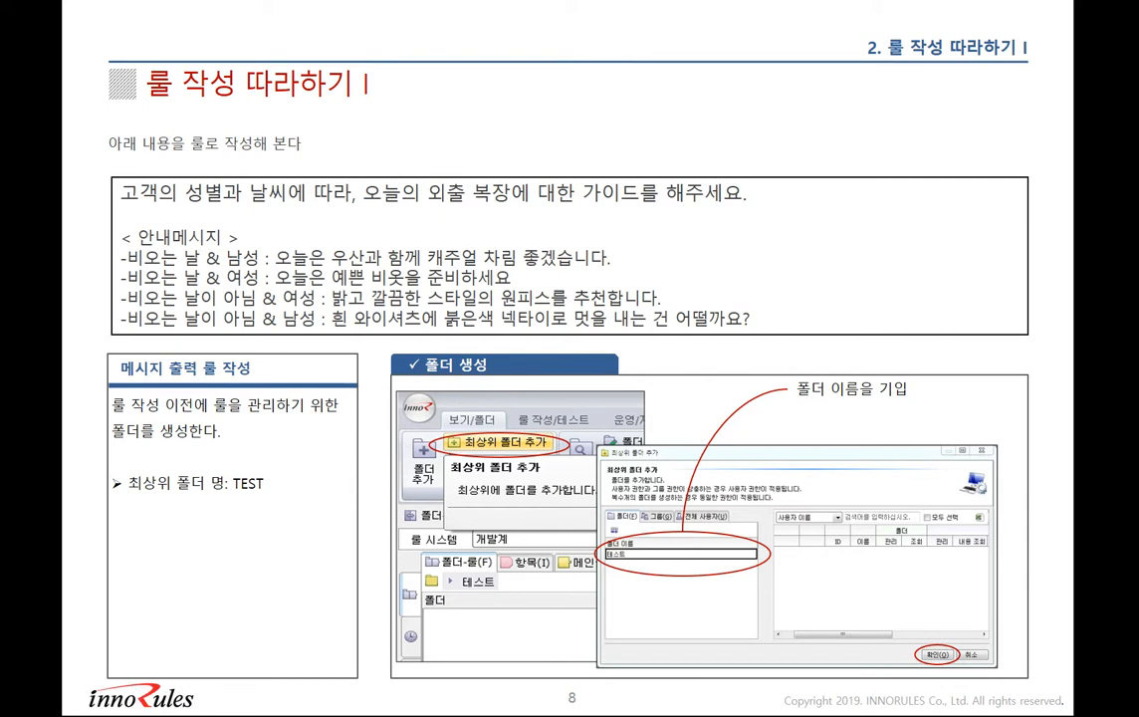
key("Right")
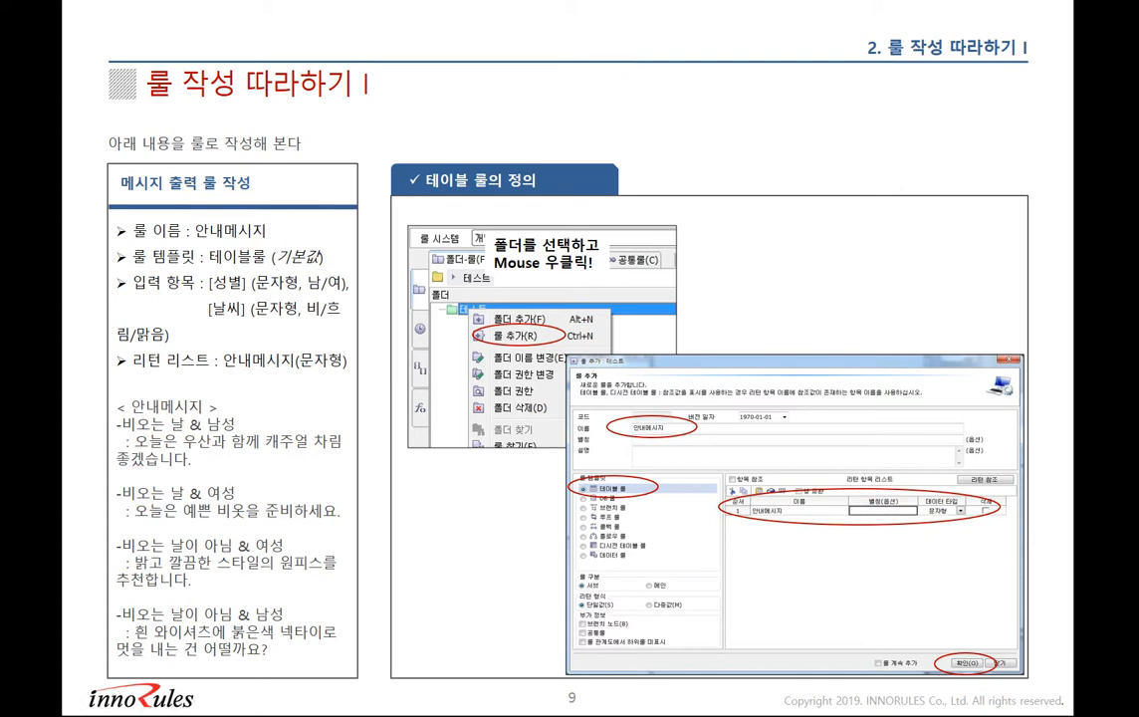
key("Right")
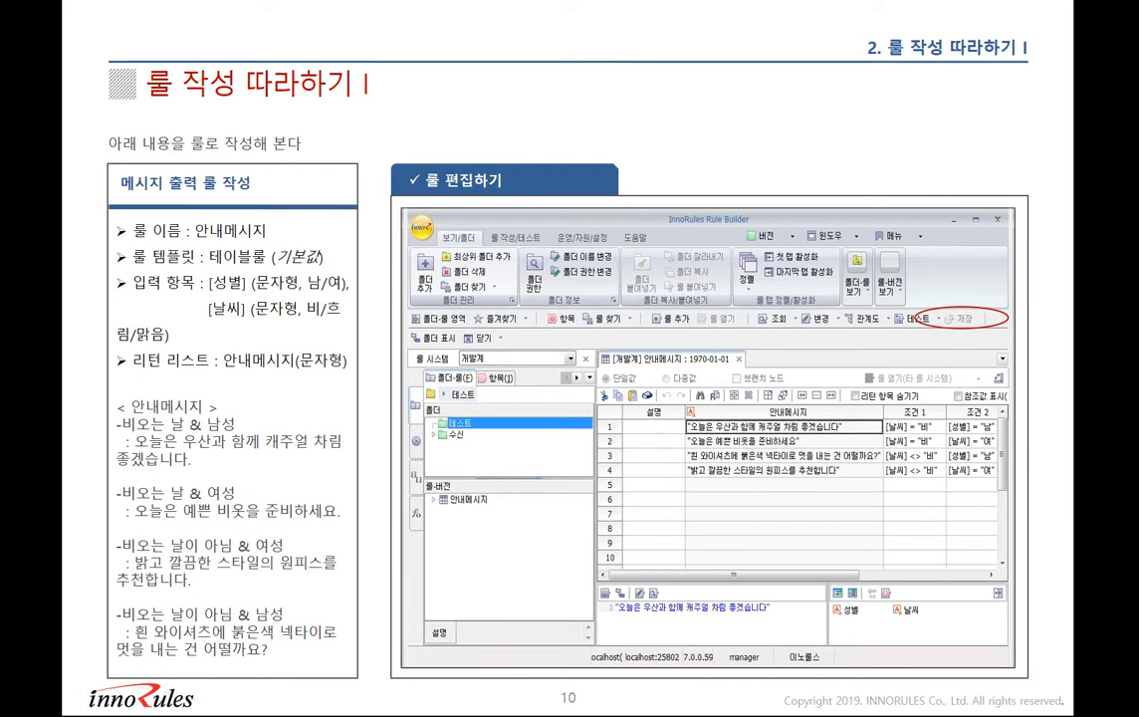
key("Right")
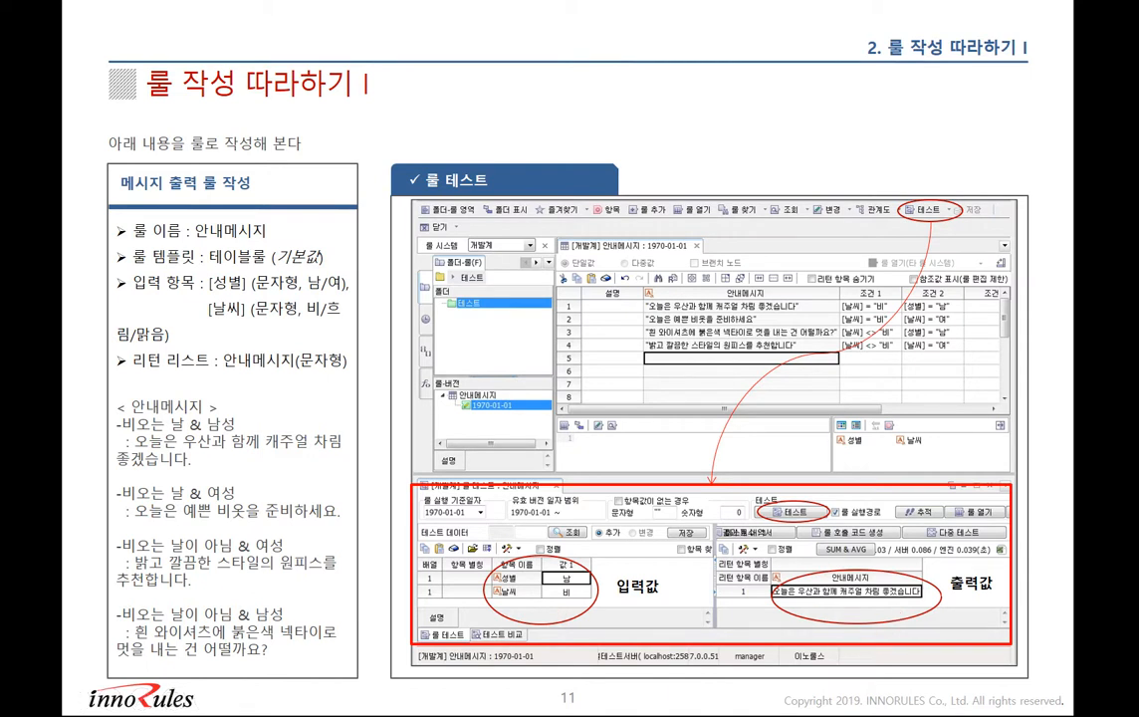
key("Right")
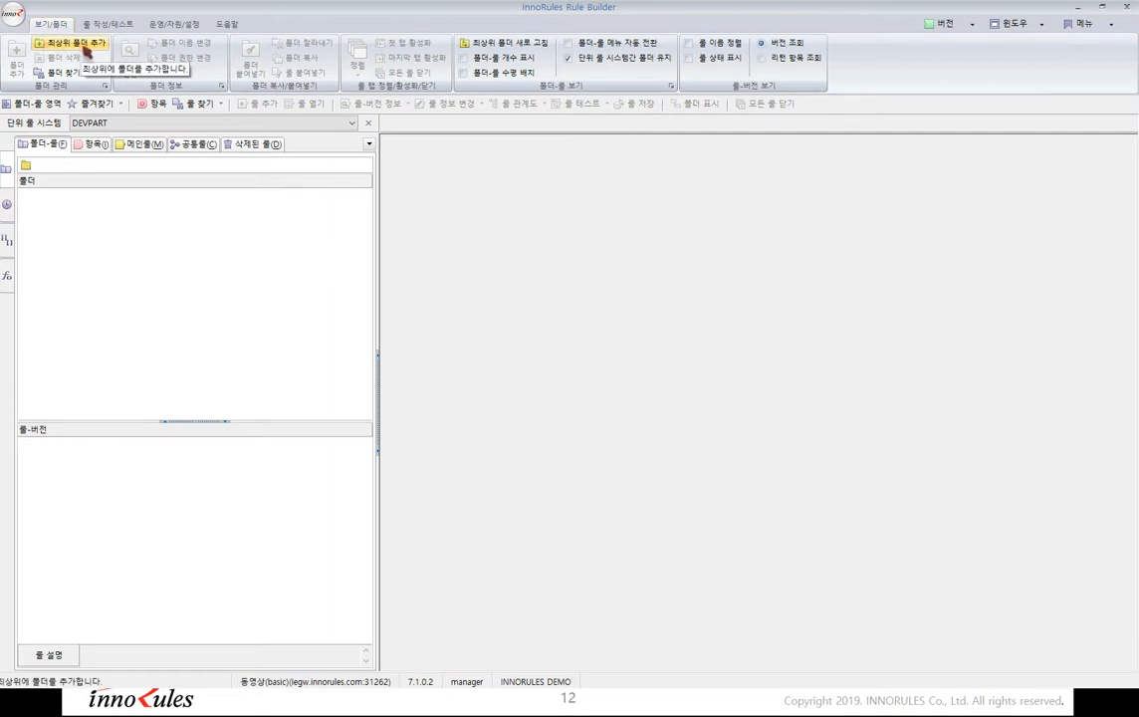
- Add a top-level folder named 테스트
left_click(95, 46)
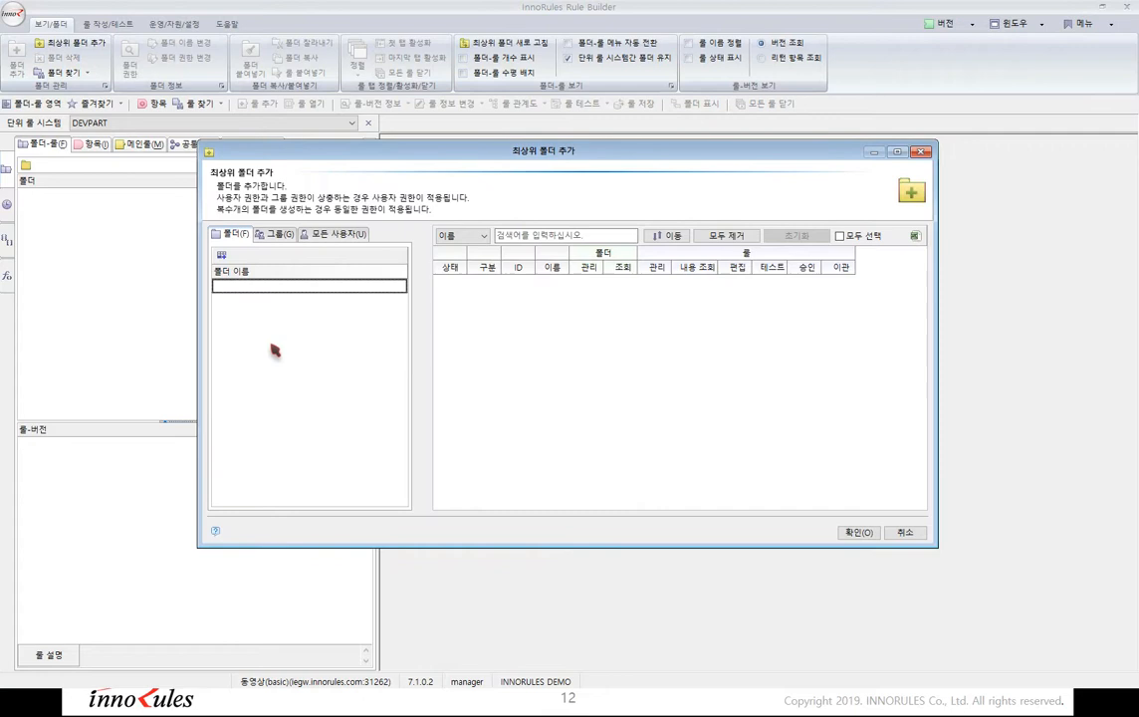
left_click(247, 288)
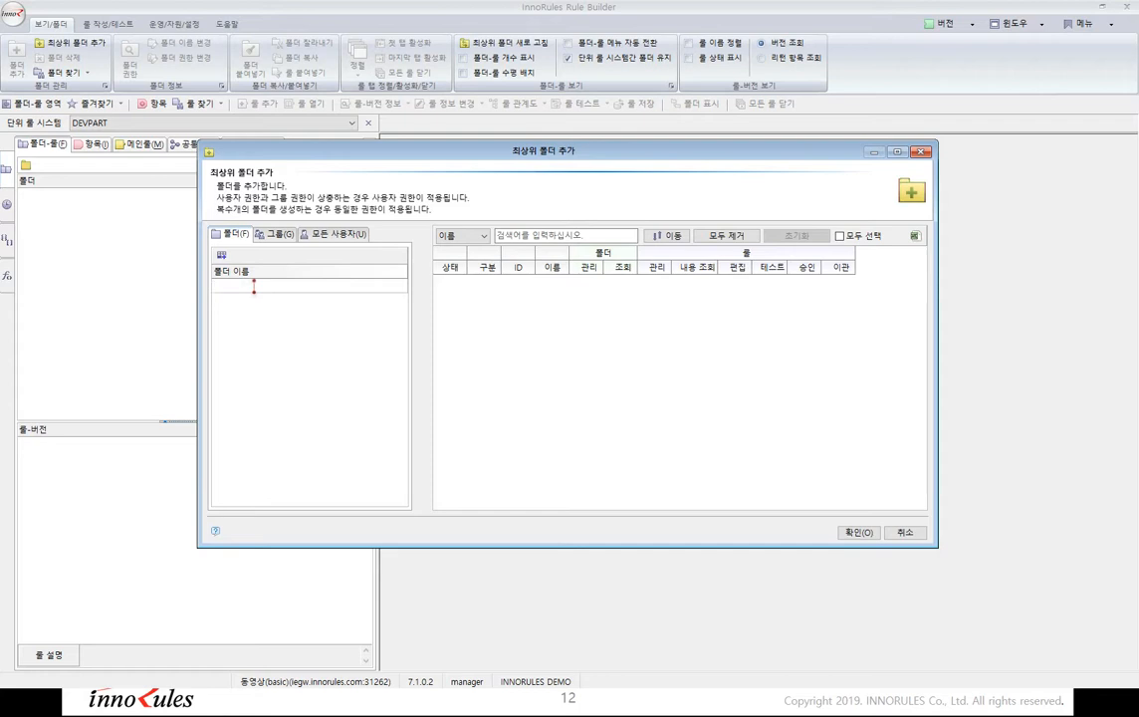
type("테스트")
left_click(869, 534)
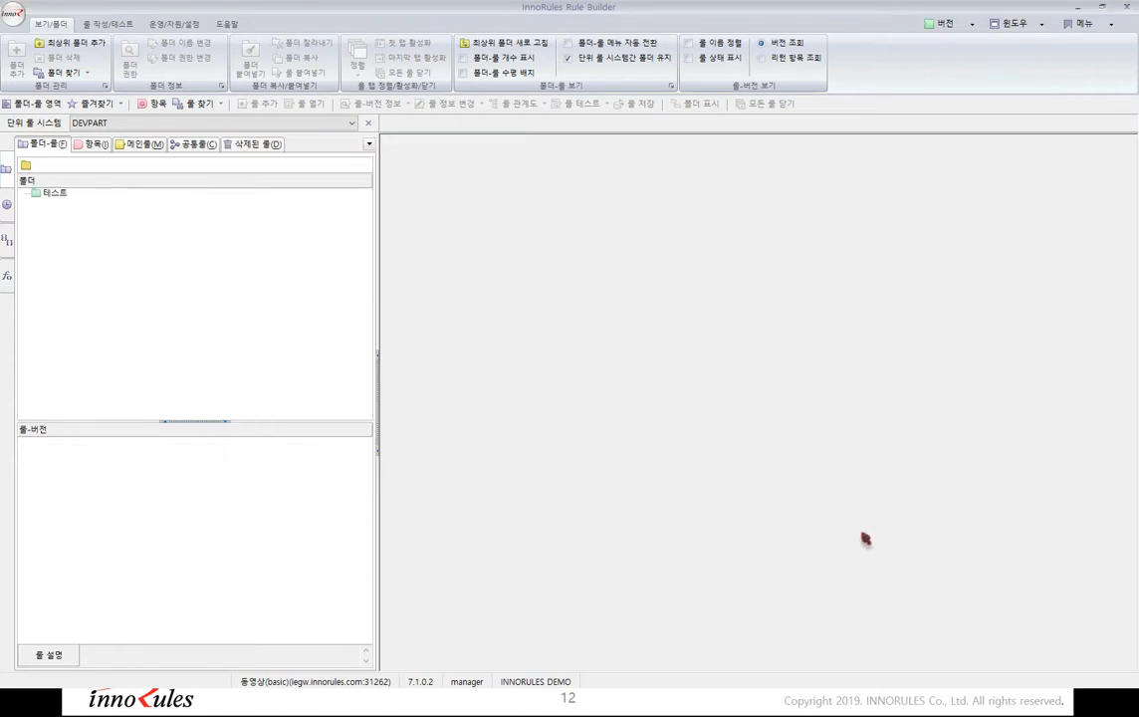
- Start a new rule in the 테스트 folder, name it 안내메시지 and set it as a main rule (메인룰)
left_click(70, 193)
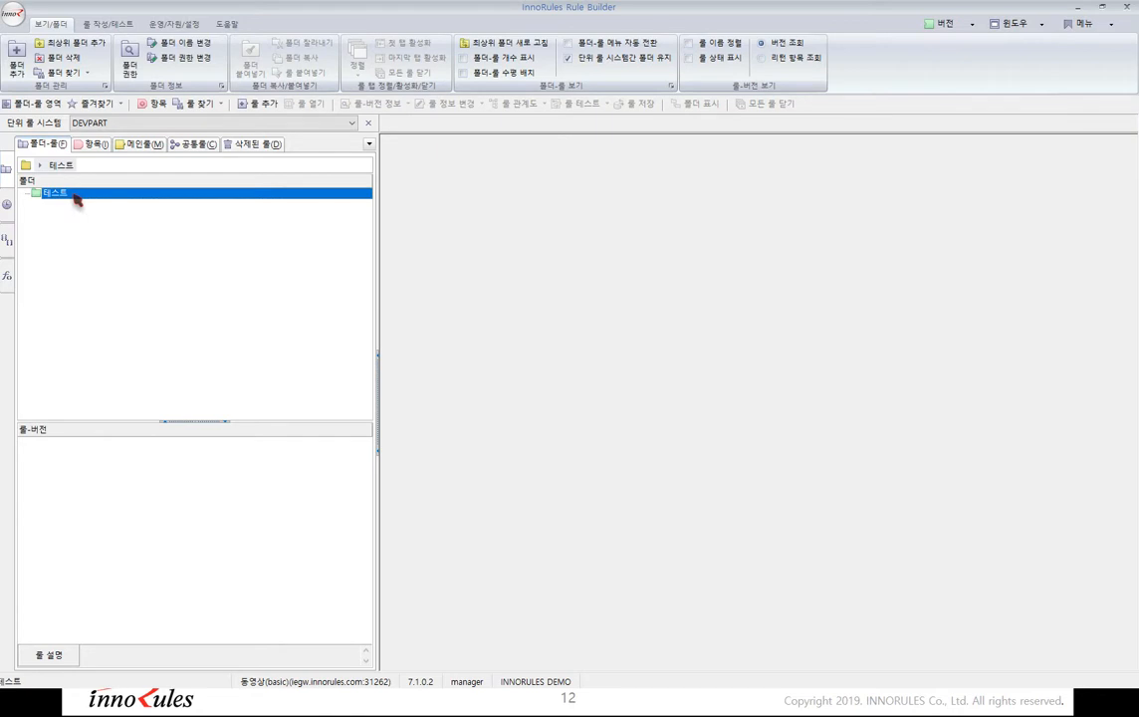
right_click(76, 200)
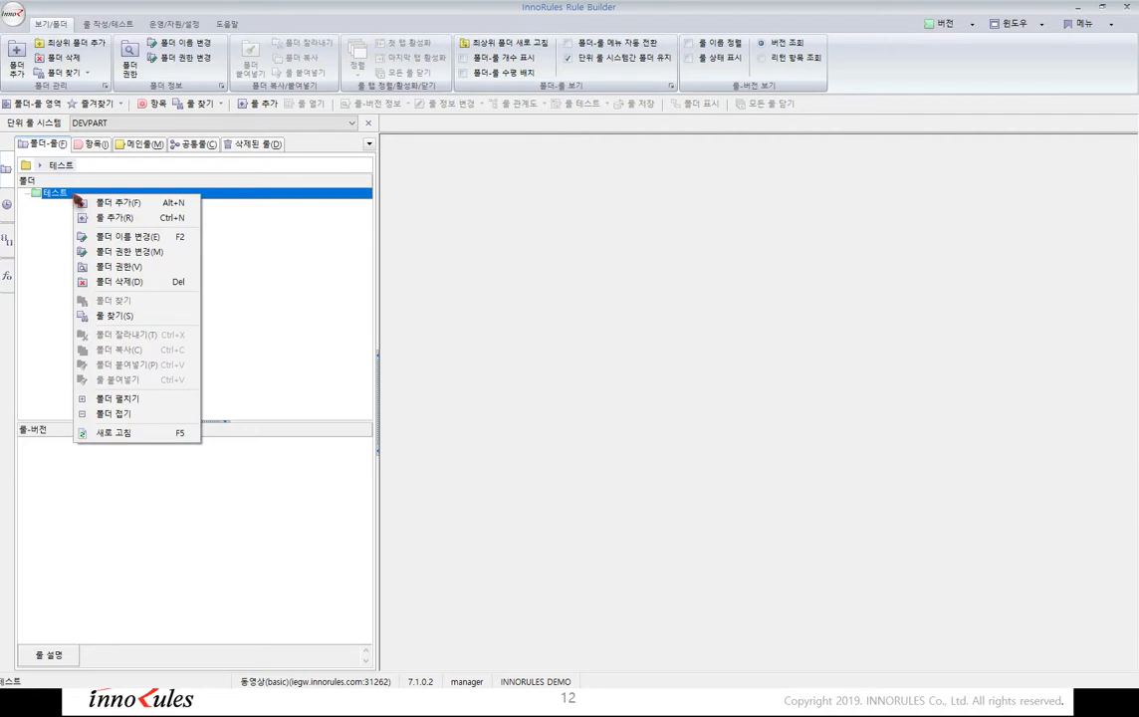
left_click(188, 220)
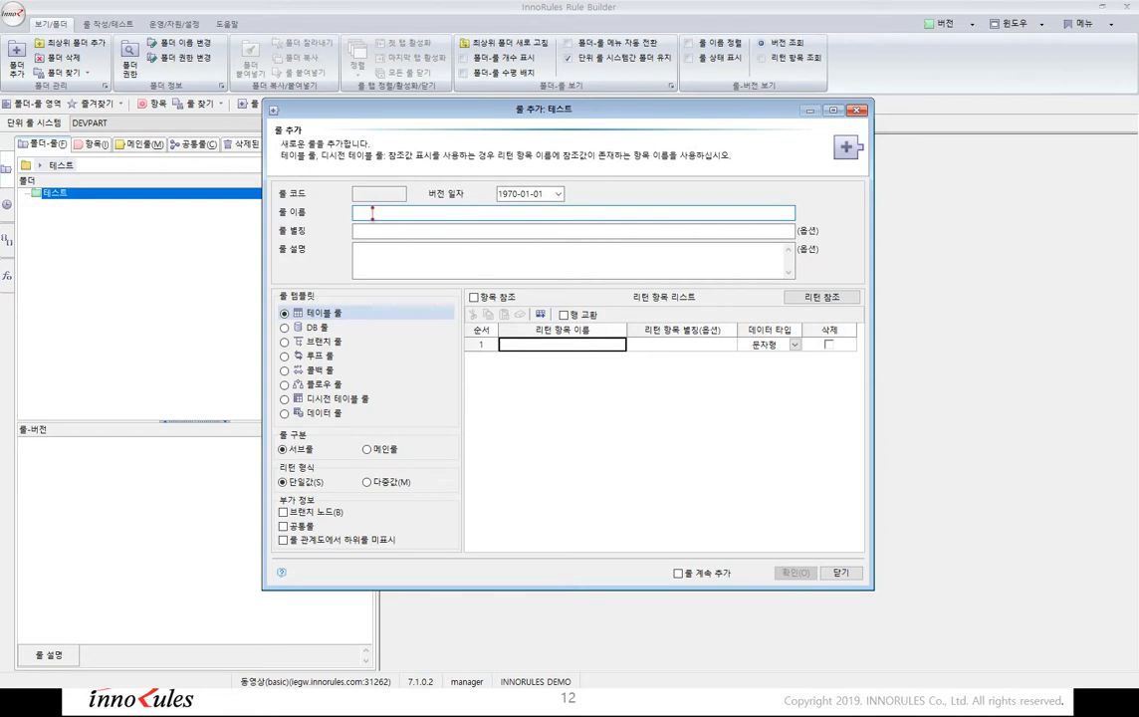
type("연내메시지")
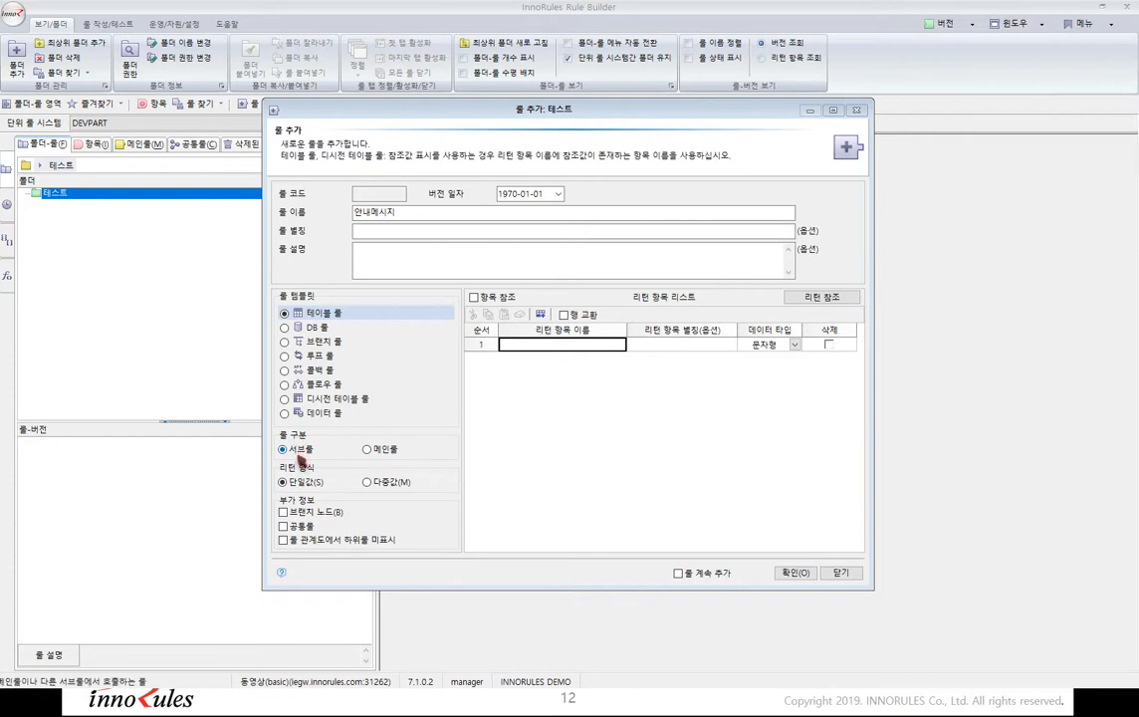
left_click(371, 448)
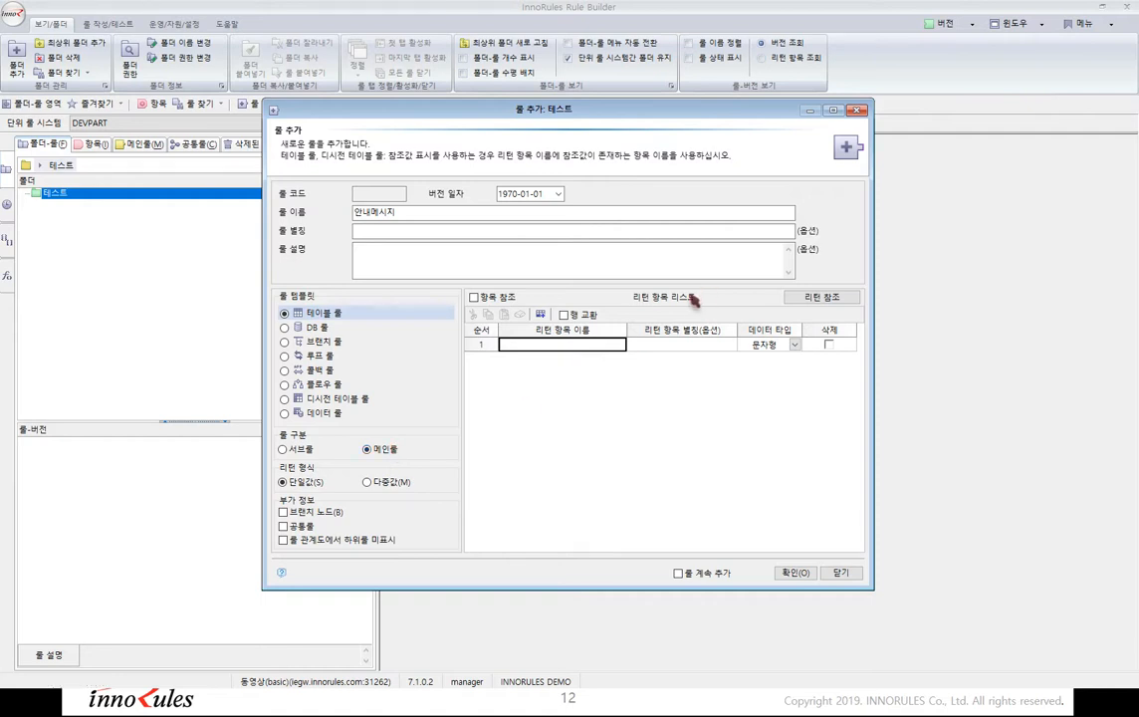
- Define the rule's first return item as 안내메시지 with the data type 문자형
left_click(591, 347)
type("안내메시지")
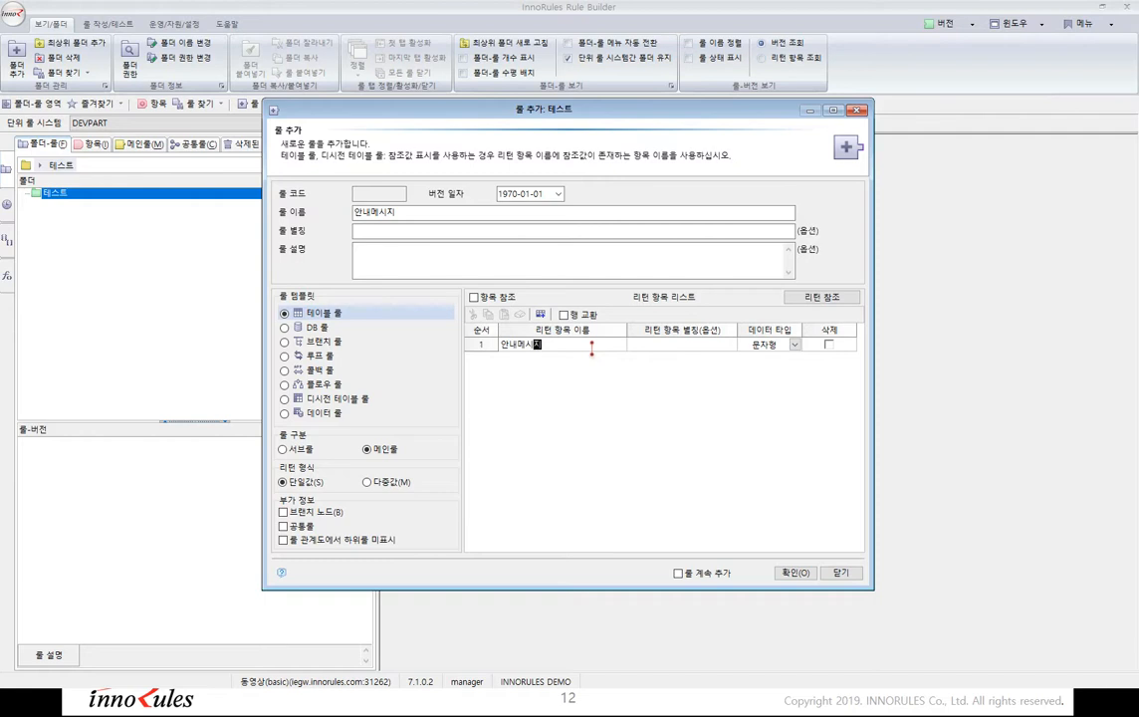
left_click(796, 345)
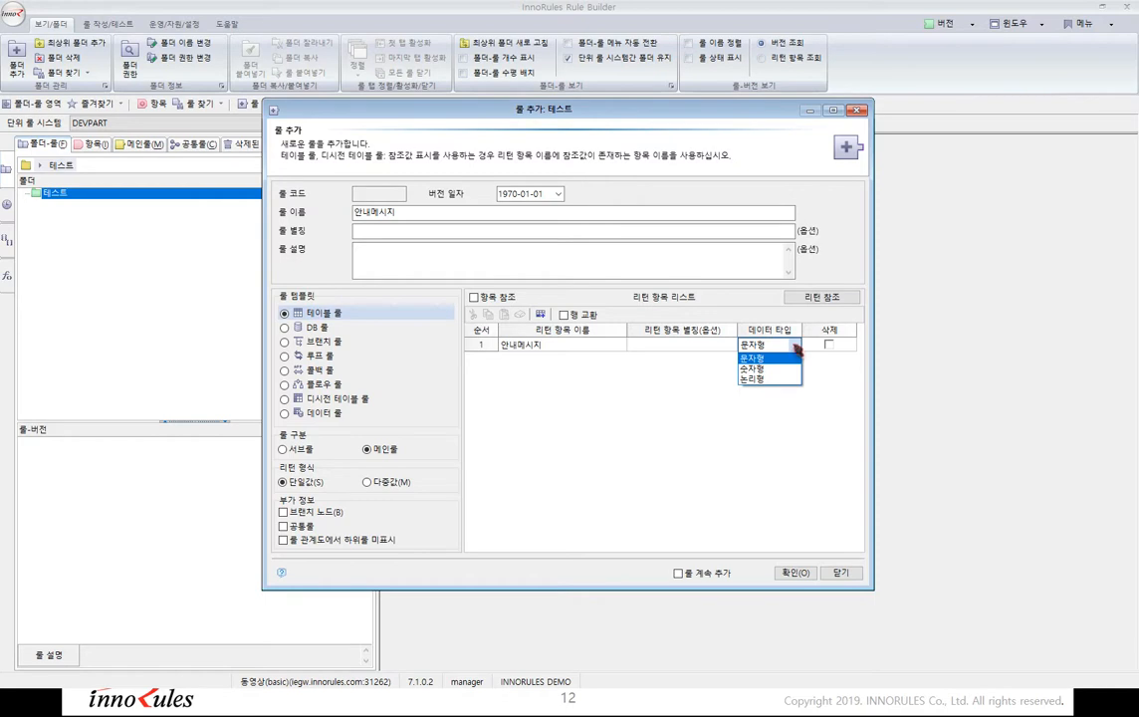
left_click(792, 359)
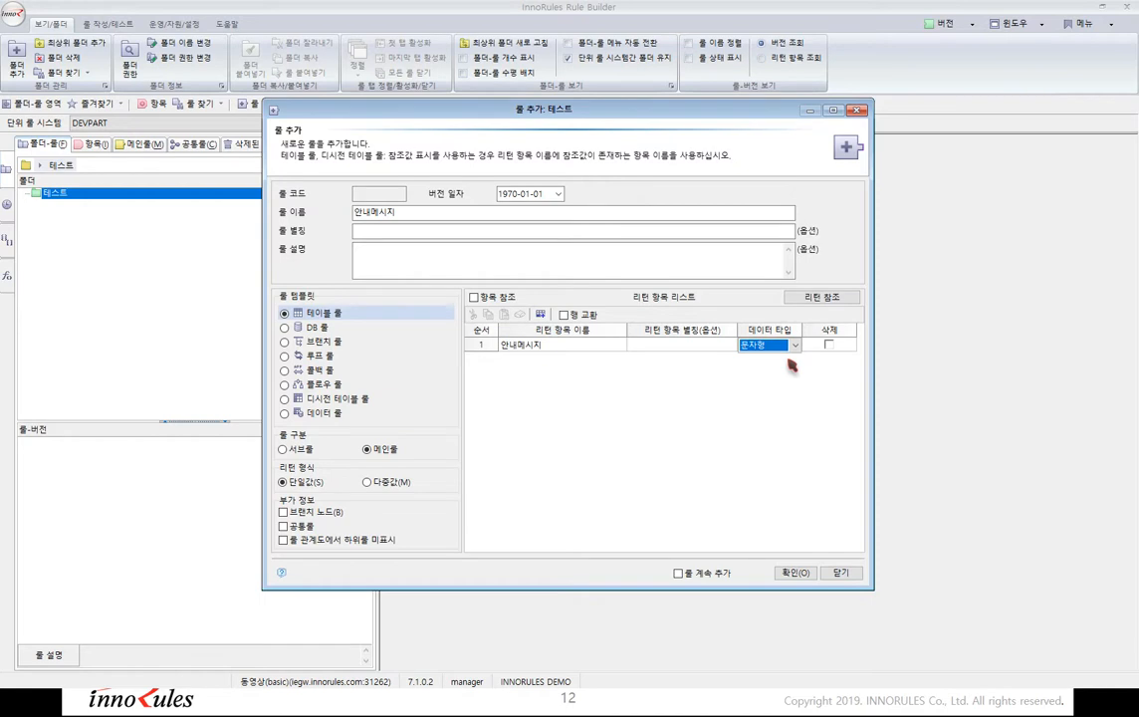
- Give the rule the alias guideMsg and the description "고객의 성별과 날씨에 따라 오늘의 외출 복장에 대한 가이드를 함."
left_click(404, 233)
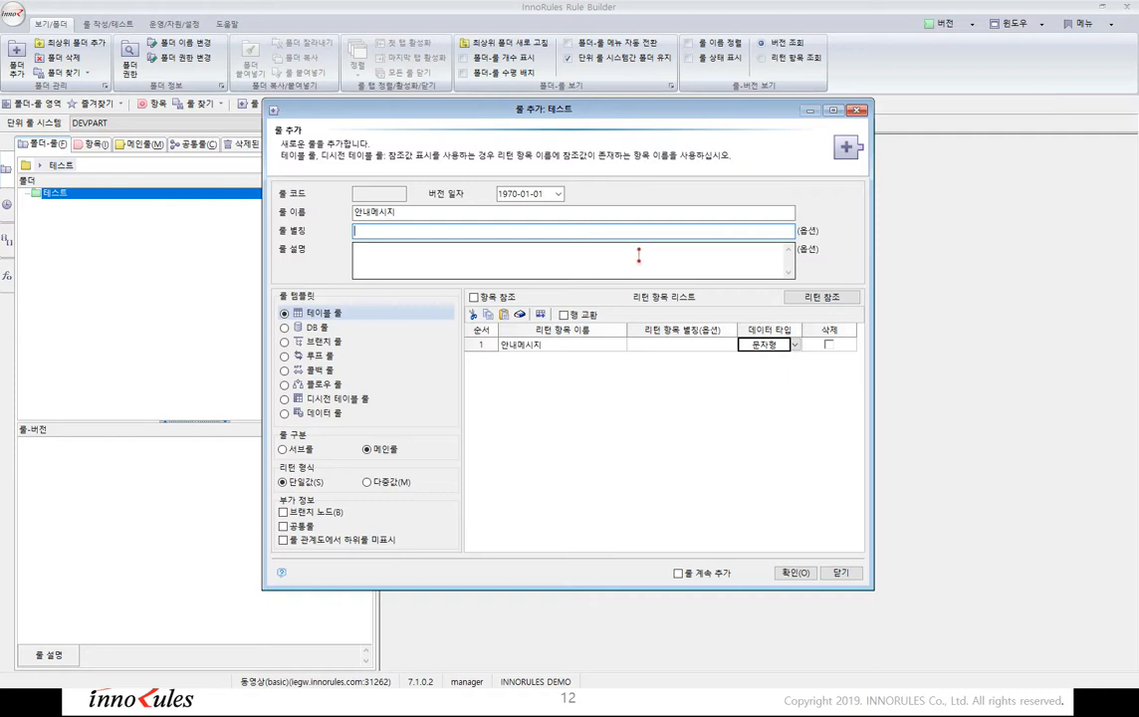
type("guideMsge")
left_click(638, 255)
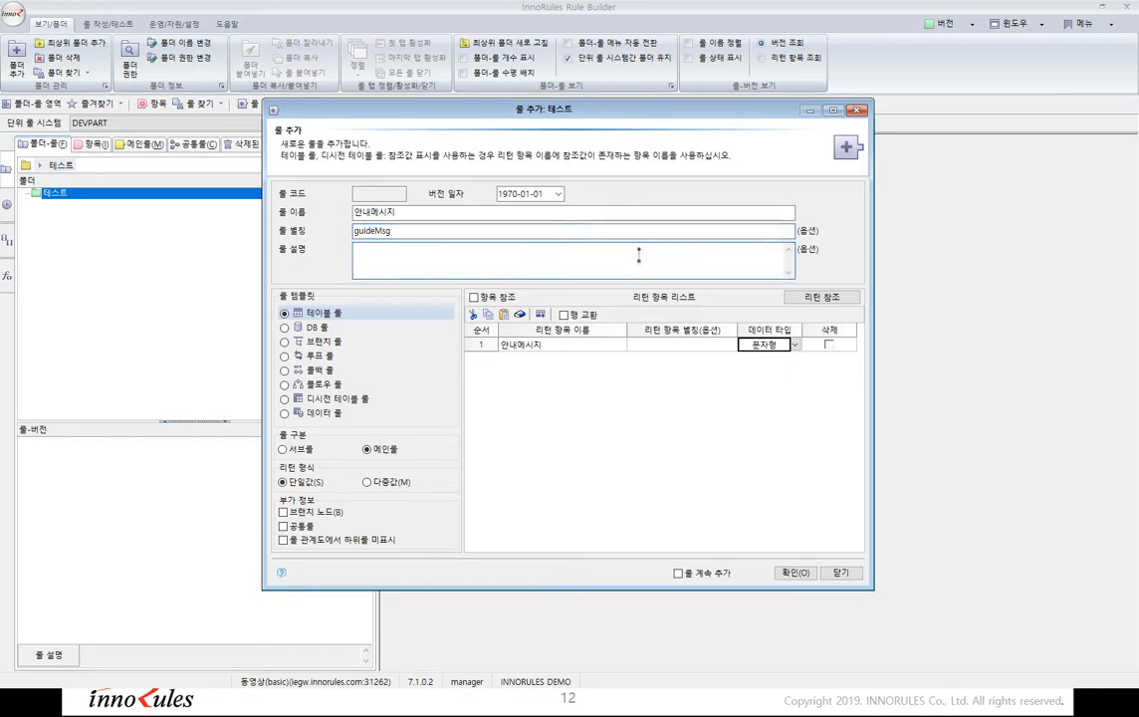
type("dkss")
key("BackSpace")
key("BackSpace")
key("BackSpace")
key("BackSpace")
type("고객ㅇ")
type("의 성별과 ")
type("날씨에 따라 ")
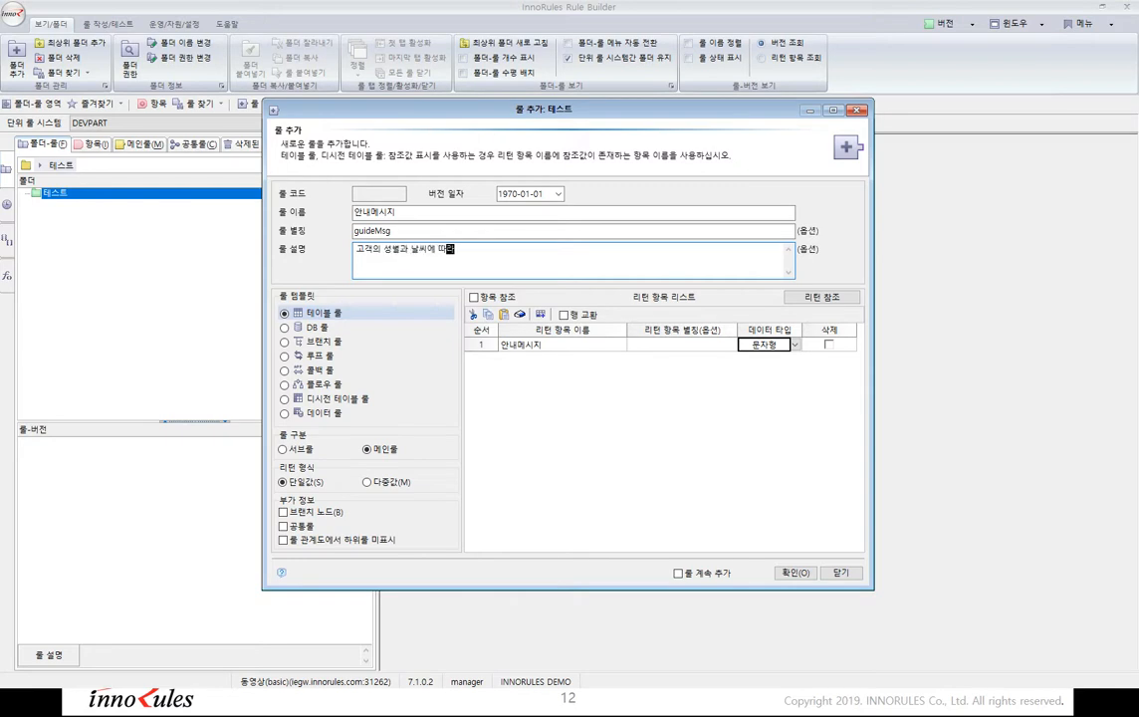
type("오늘의 안")
key("BackSpace")
type("외출 복장에 대한 가")
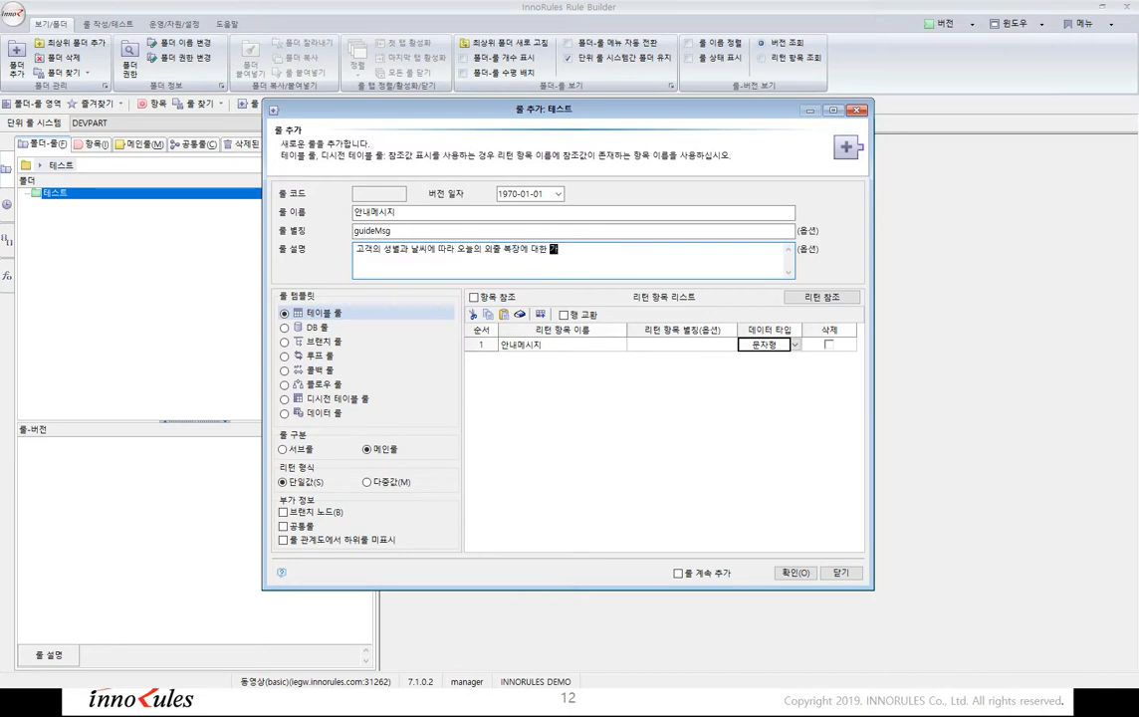
type("이드를 함")
- Set the return item's alias to msg and create the rule
left_click(569, 346)
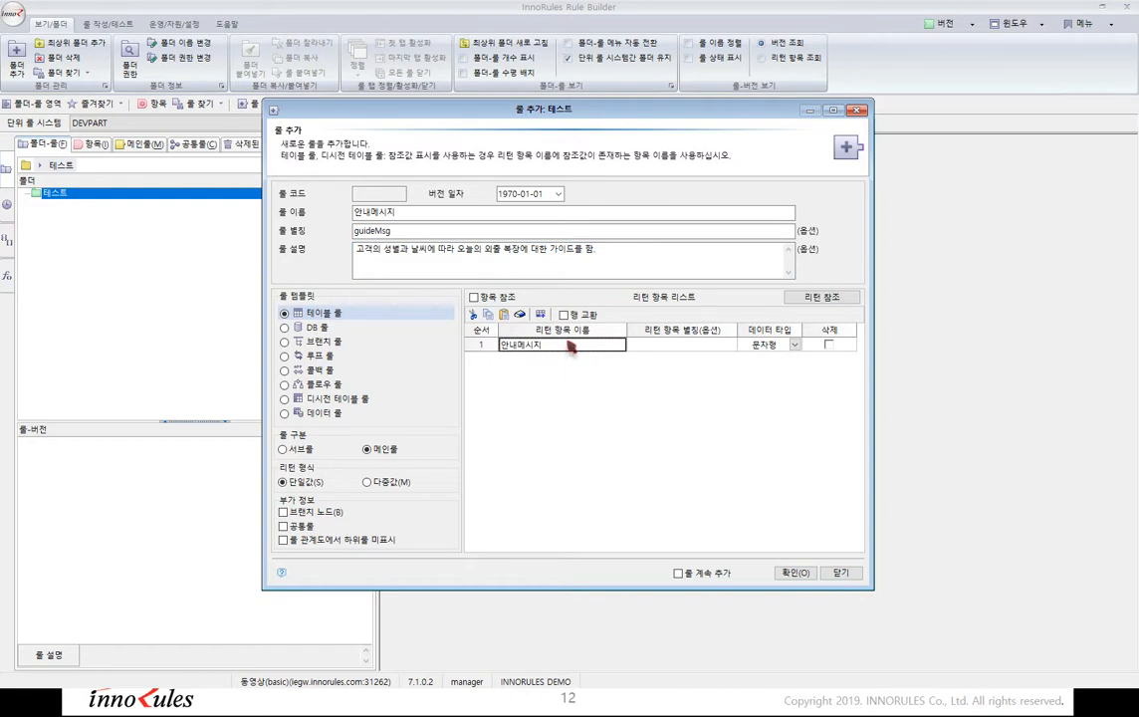
left_click(634, 343)
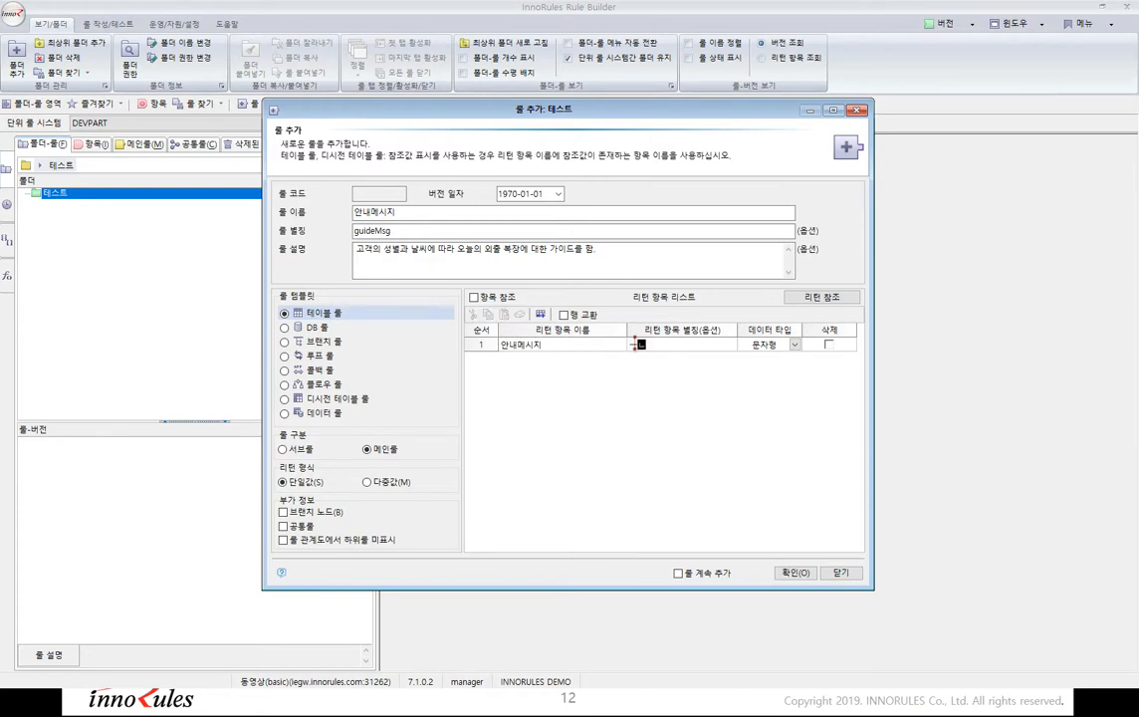
type("msg")
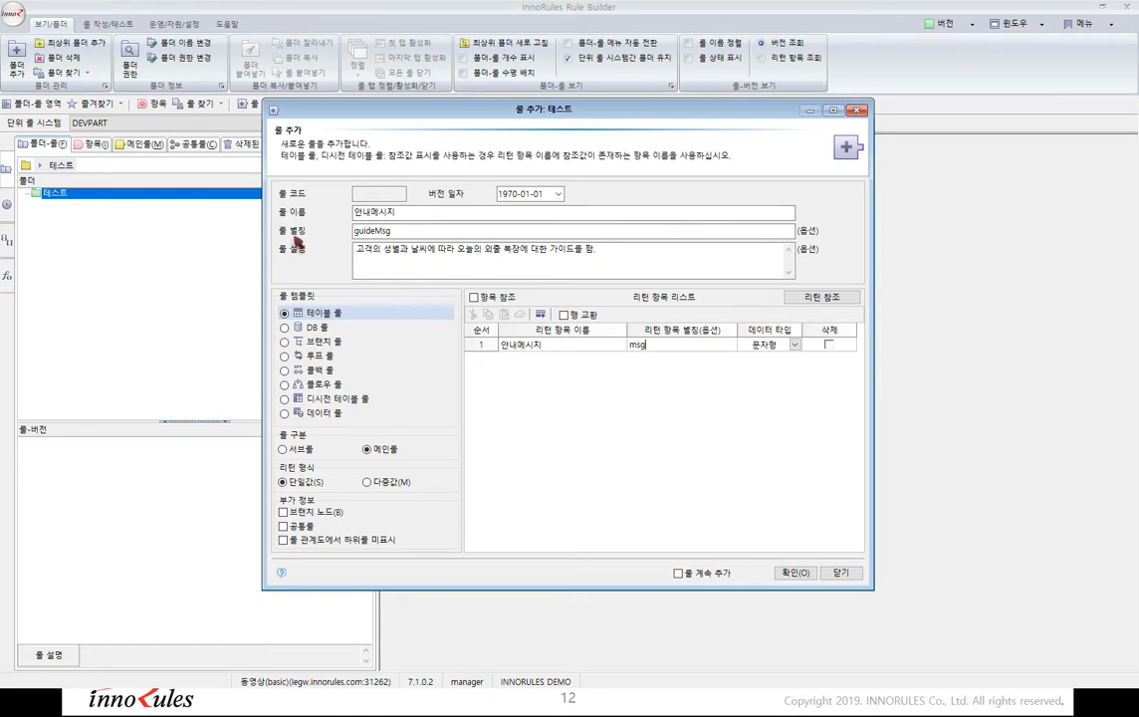
left_click(795, 573)
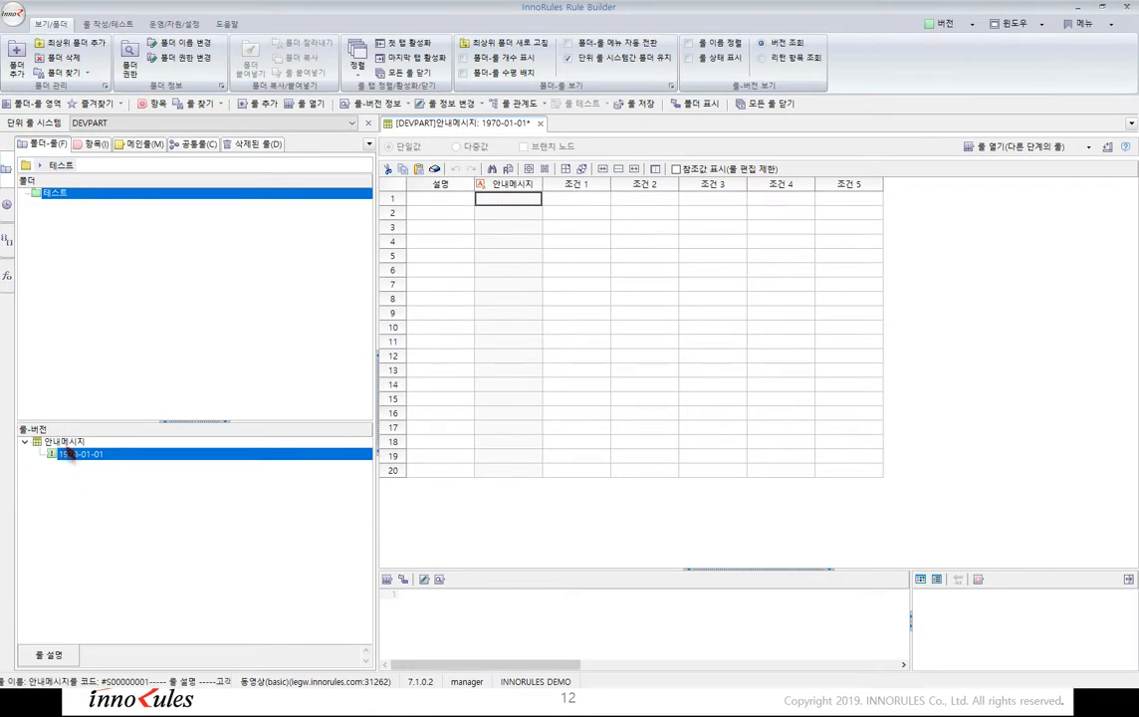
mouse_move(70, 453)
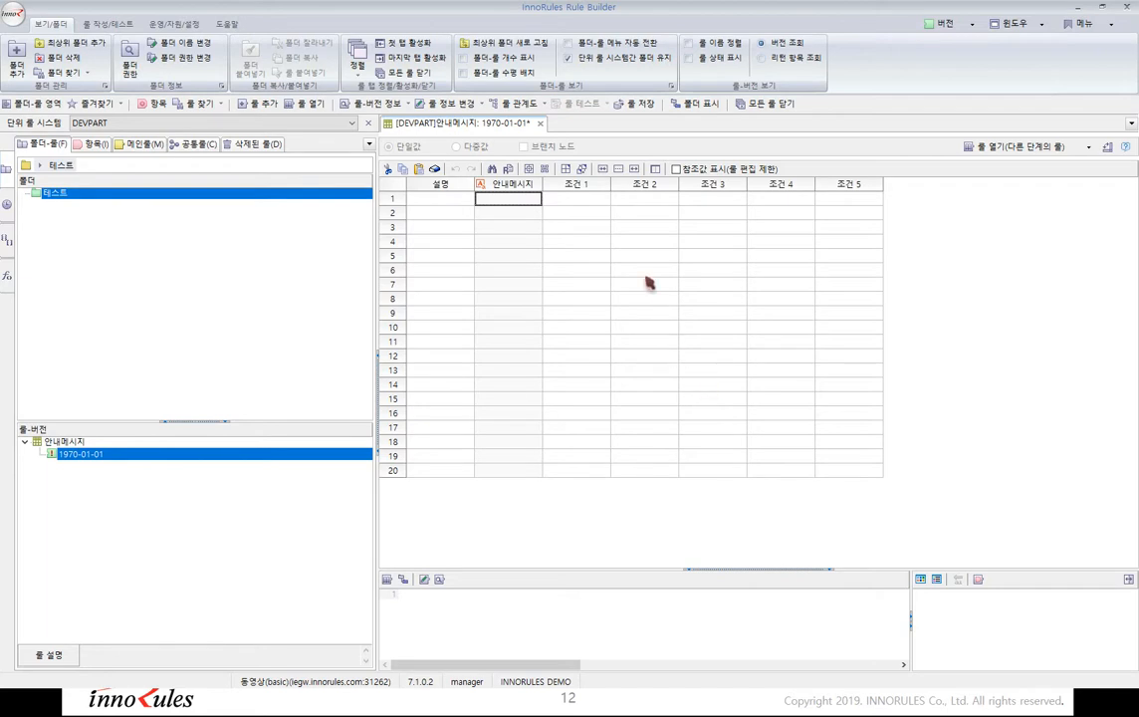
left_click(581, 185)
left_click_drag(580, 184, 847, 185)
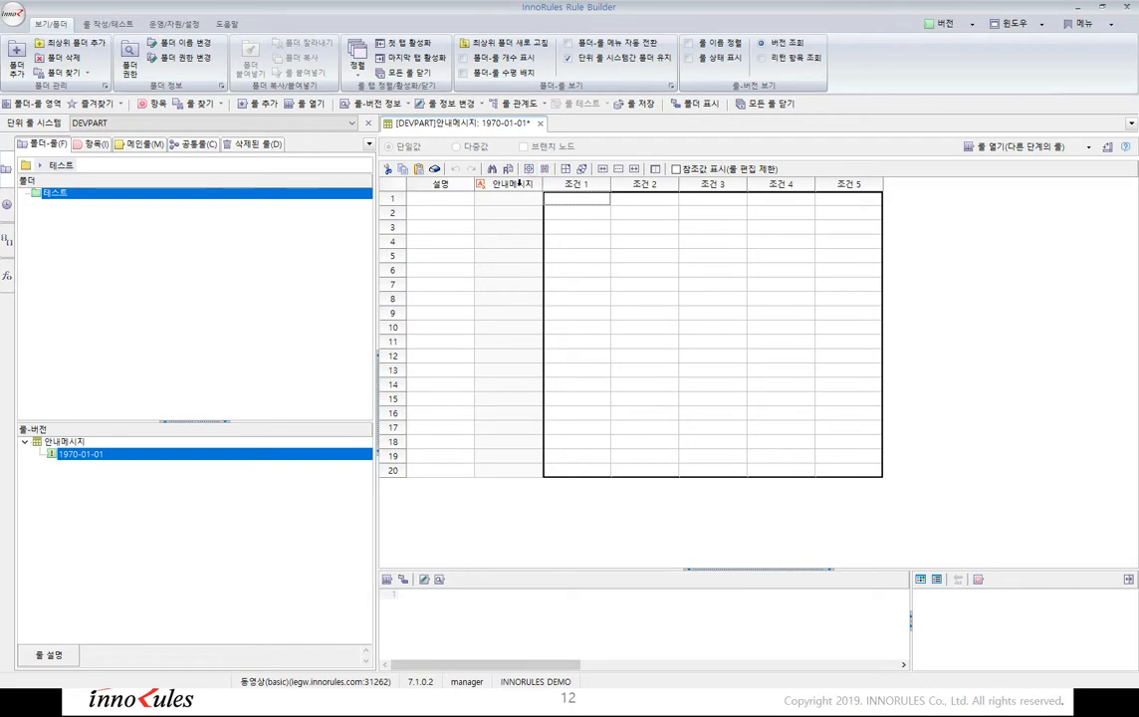
left_click(519, 184)
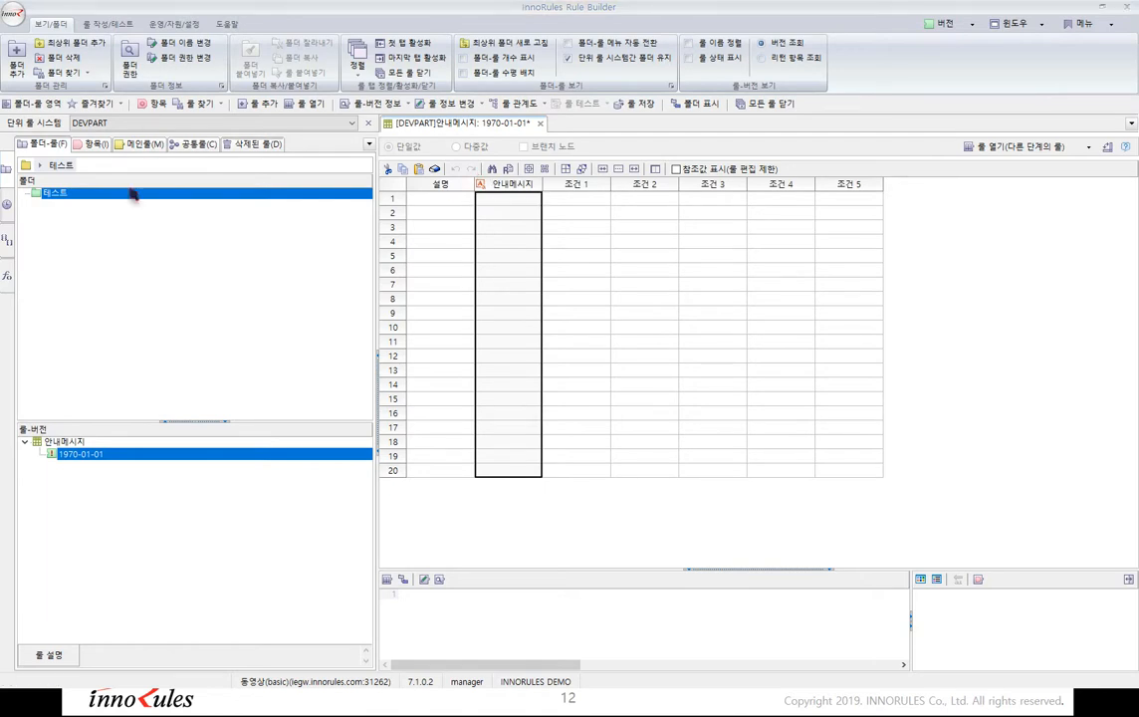
- Enter [날씨] = "비" as condition 1 in row 1 of the rule table
left_click(547, 203)
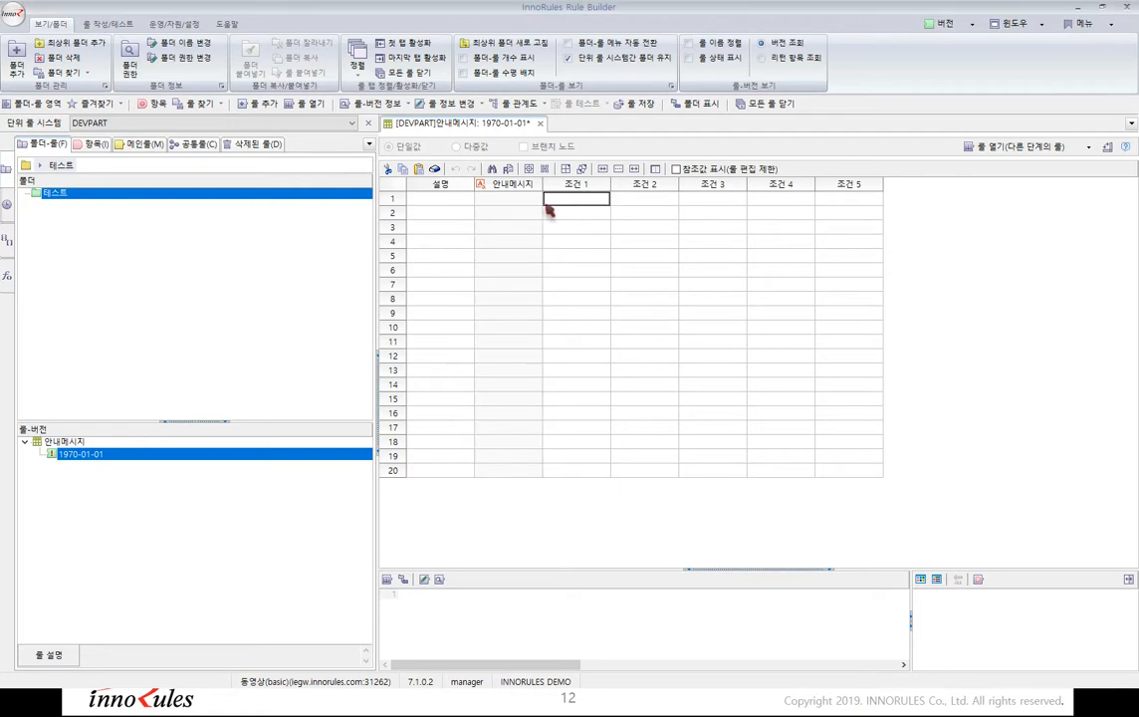
type("[")
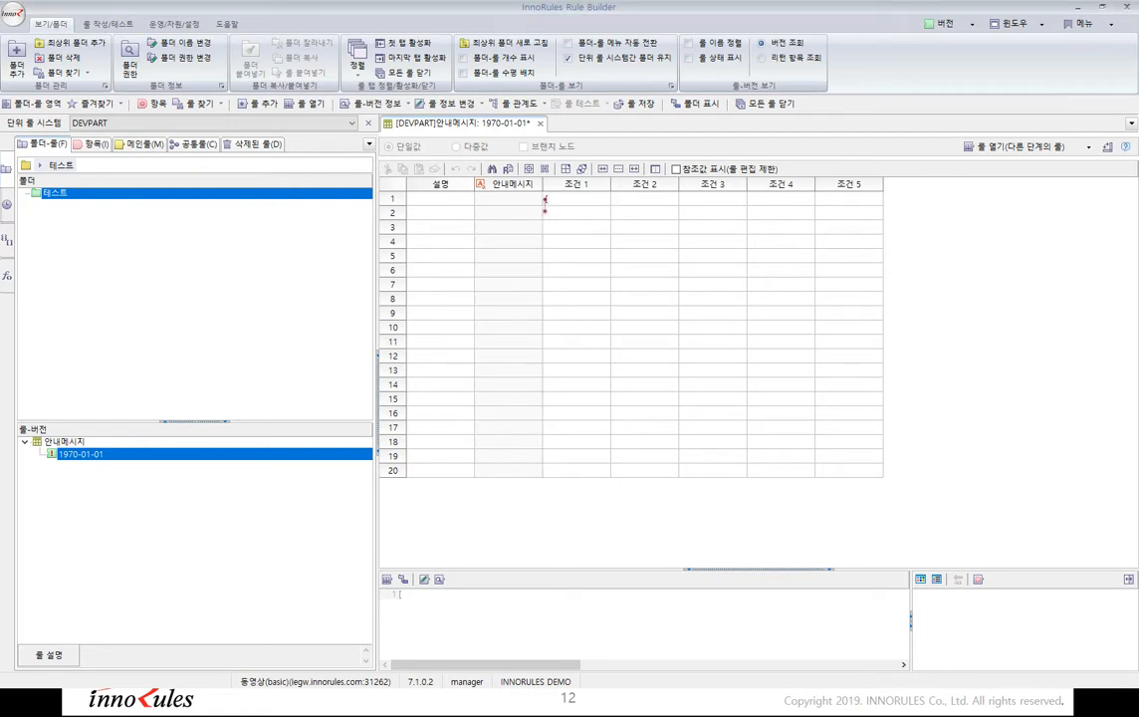
type("skfTl")
type("] = '")
type("ql\"")
key("Return")
key("Tab")
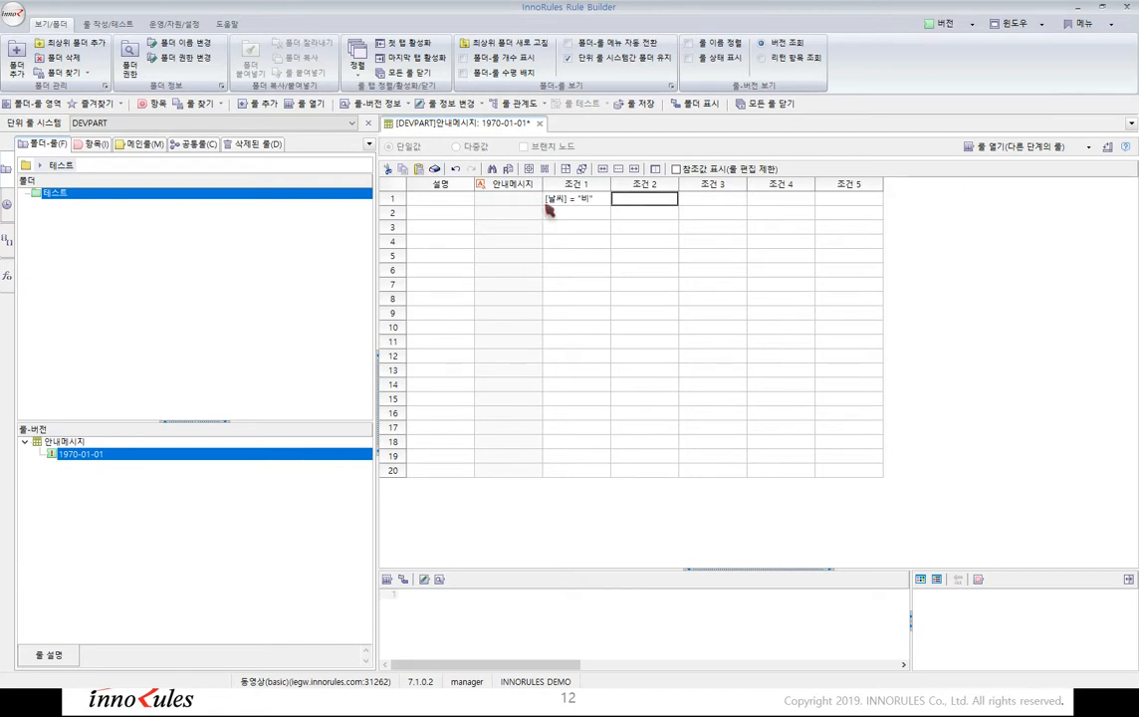
- Enter [성별] = "남성" as condition 2 in row 1 of the rule table
type("[tjdquf]")
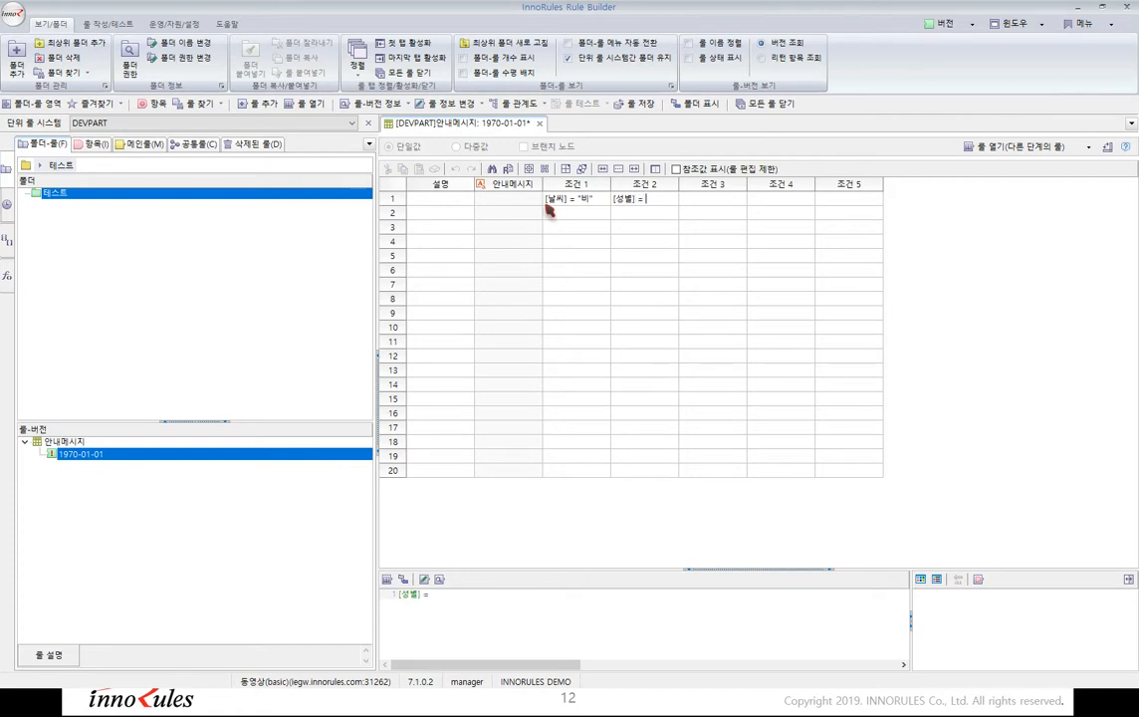
type(" = \"skatjd\"")
key("Return")
left_click(593, 202)
left_click(617, 202)
left_click(572, 199)
left_click(616, 204)
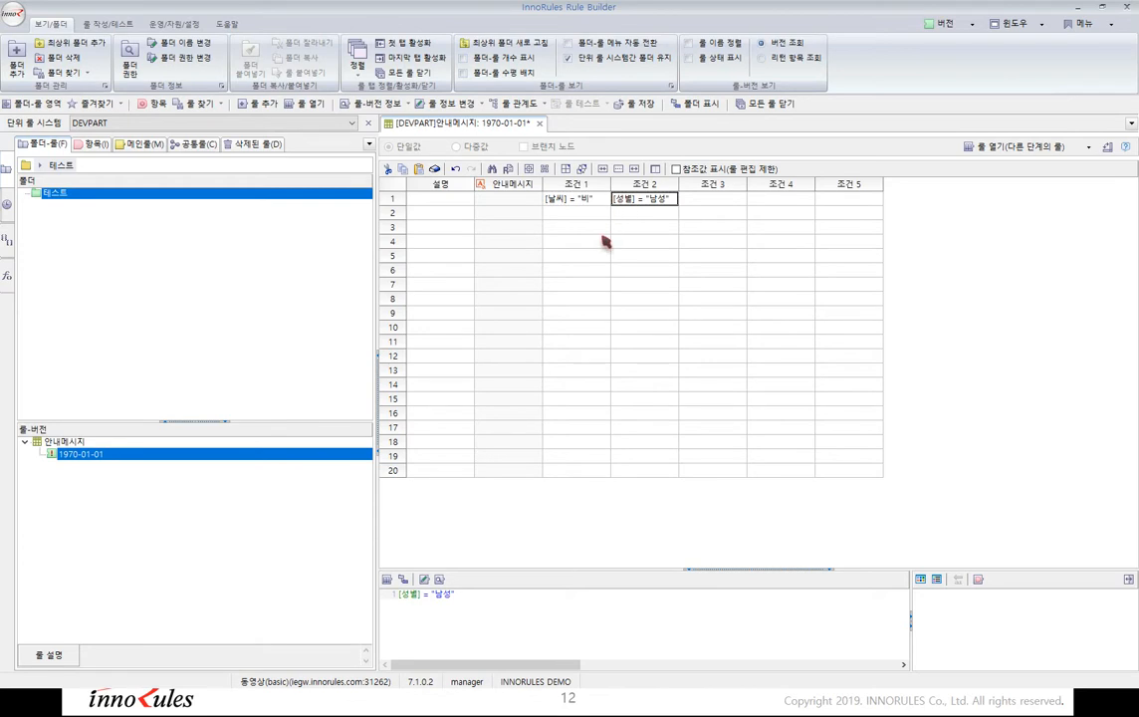
- Enter the guidance message "오늘은 우산과 함께 캐주얼 차림 좋겠습니다." in row 1's 안내메시지 cell
left_click(530, 203)
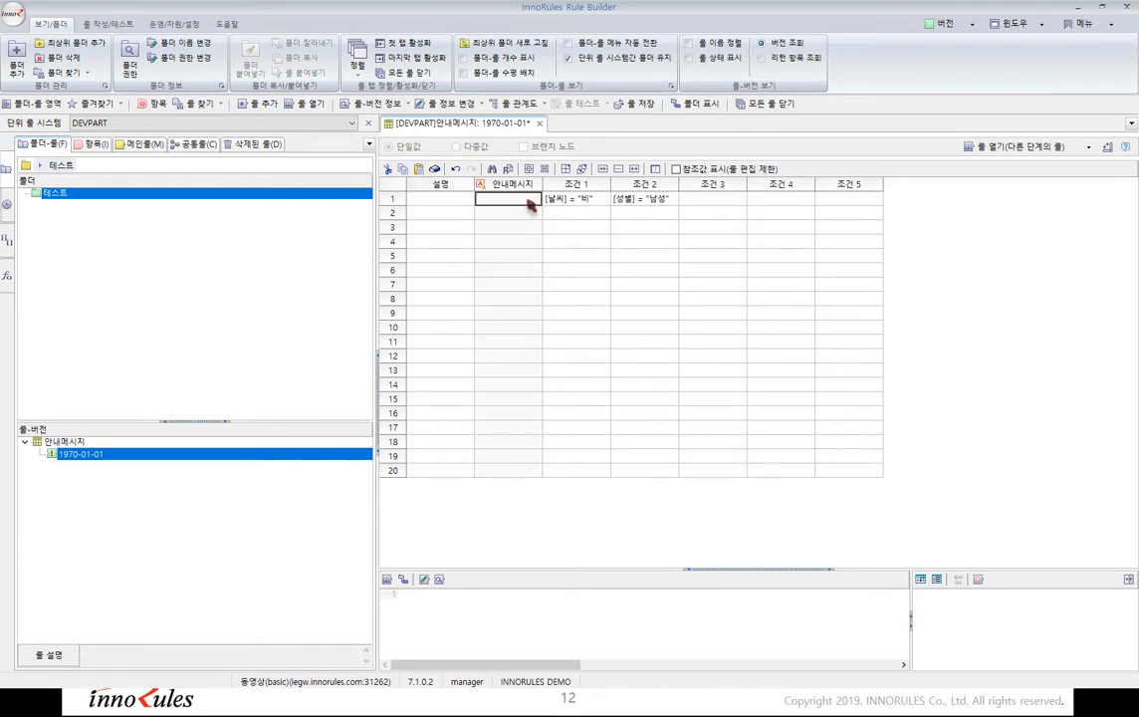
type("\"")
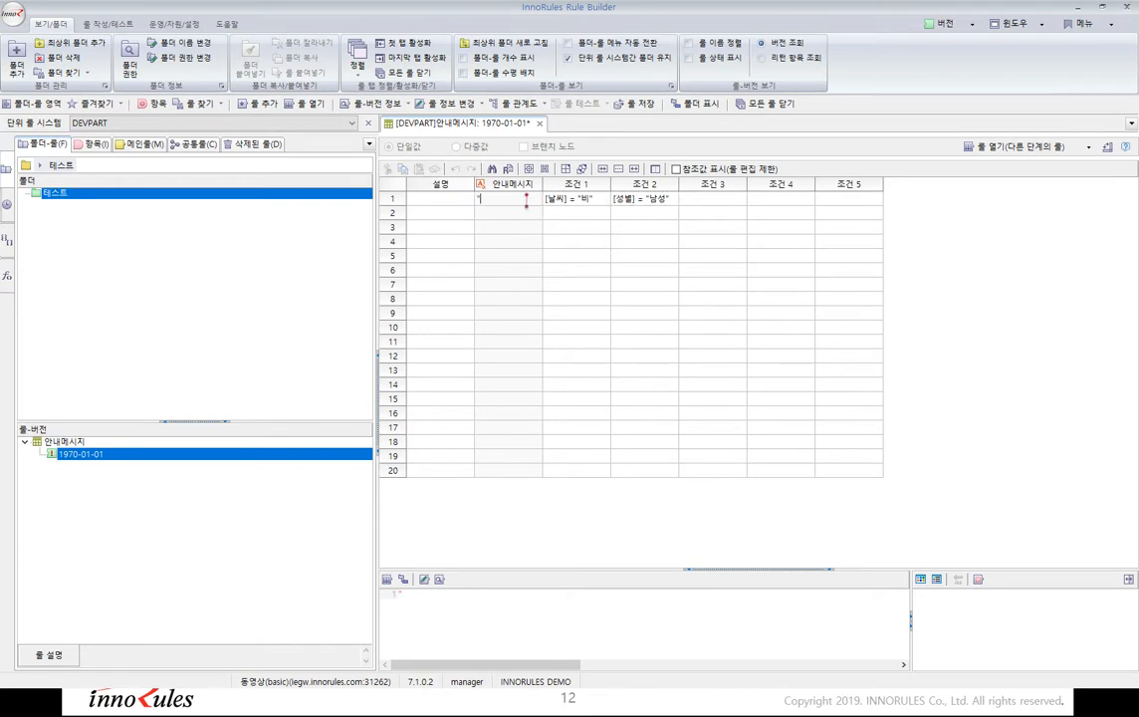
type("오늘은 우산고과 함께 ㅂ")
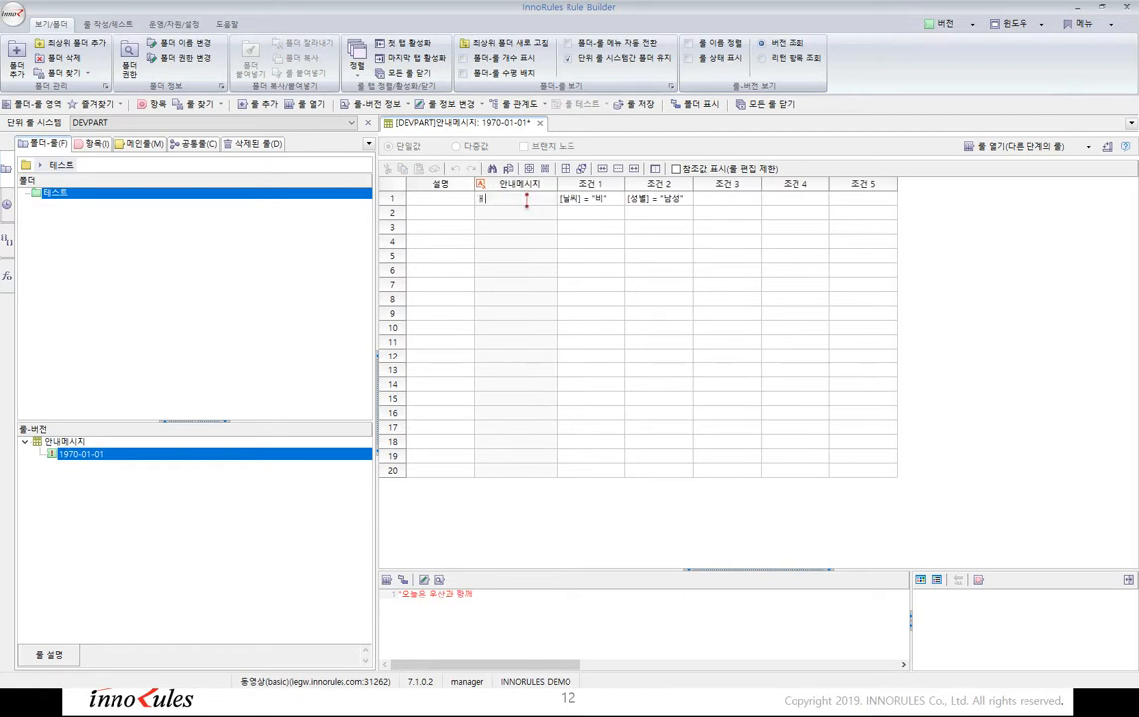
type("ㅜ")
key("BackSpace")
key("BackSpace")
key("BackSpace")
type("캦")
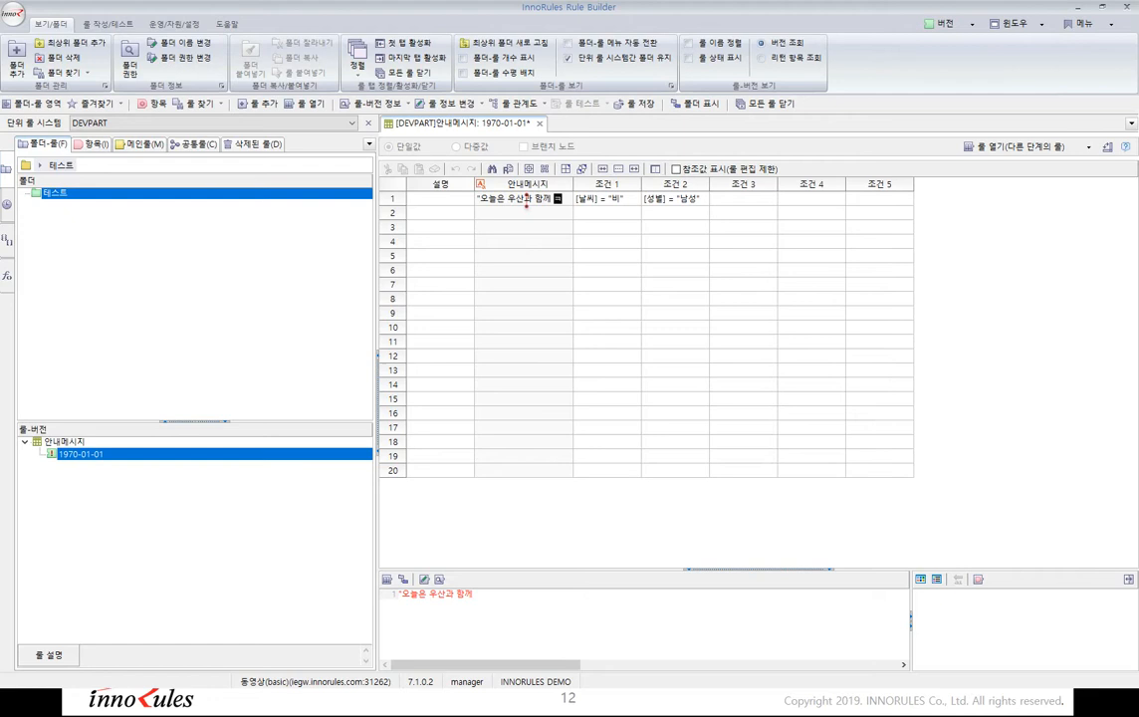
type("주얼 차림")
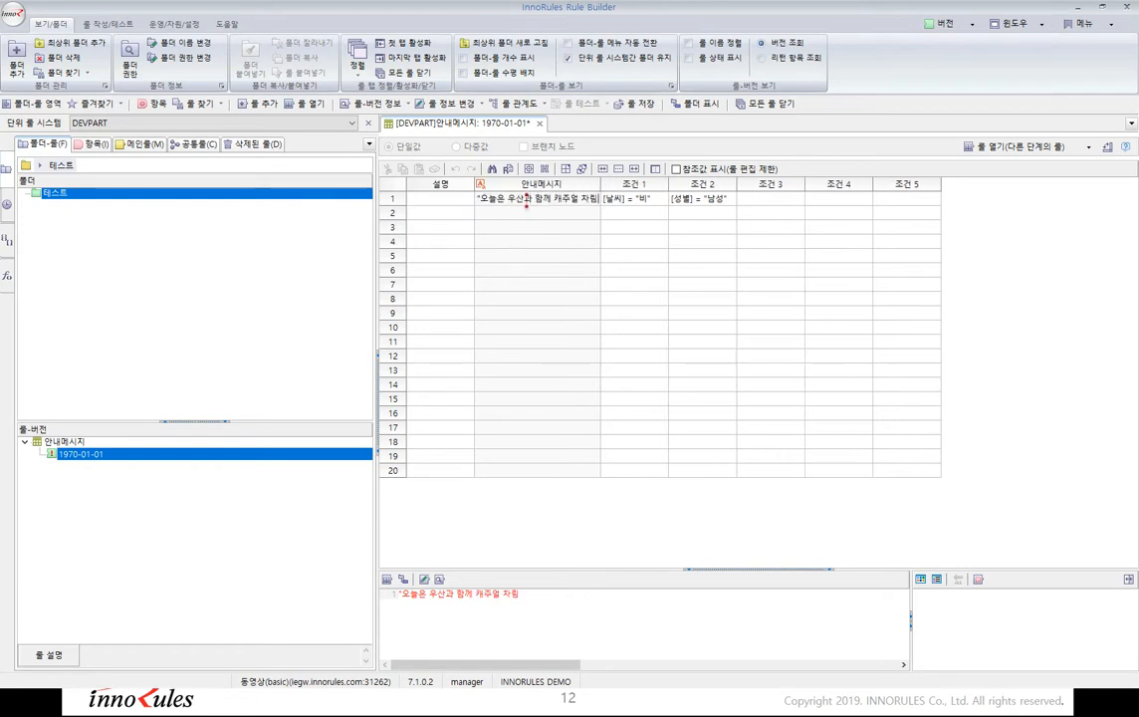
type(" 좋ㄱ겠습니다.")
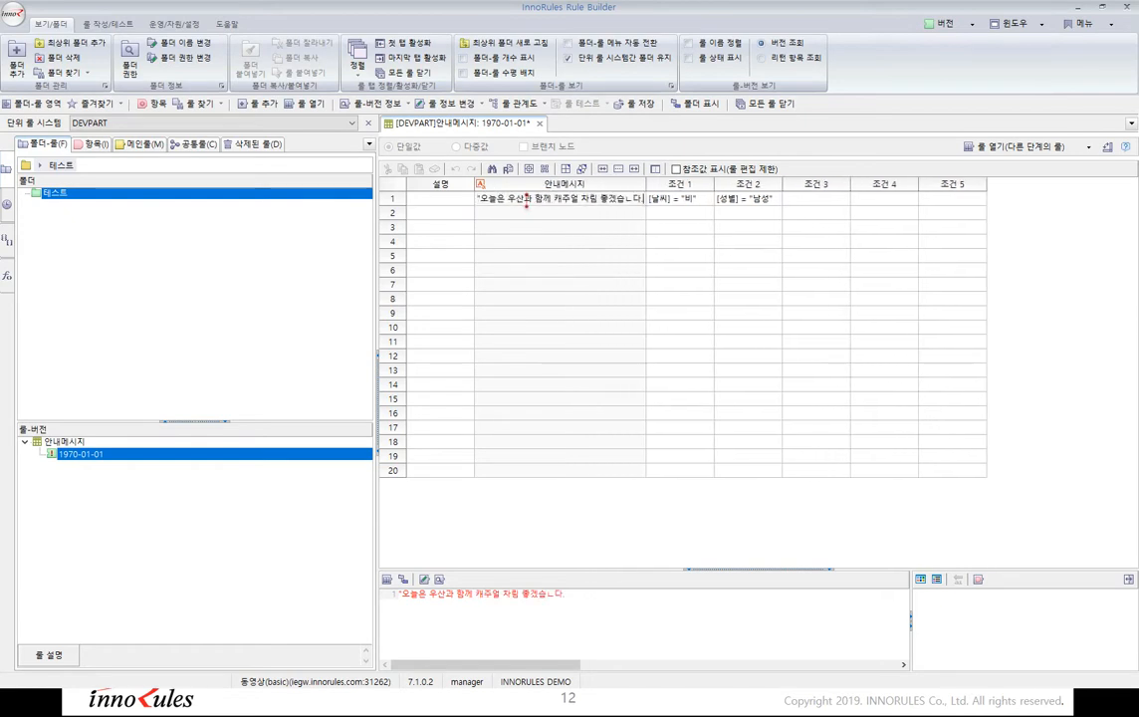
key("BackSpace")
key("BackSpace")
key("BackSpace")
type("니다.\"")
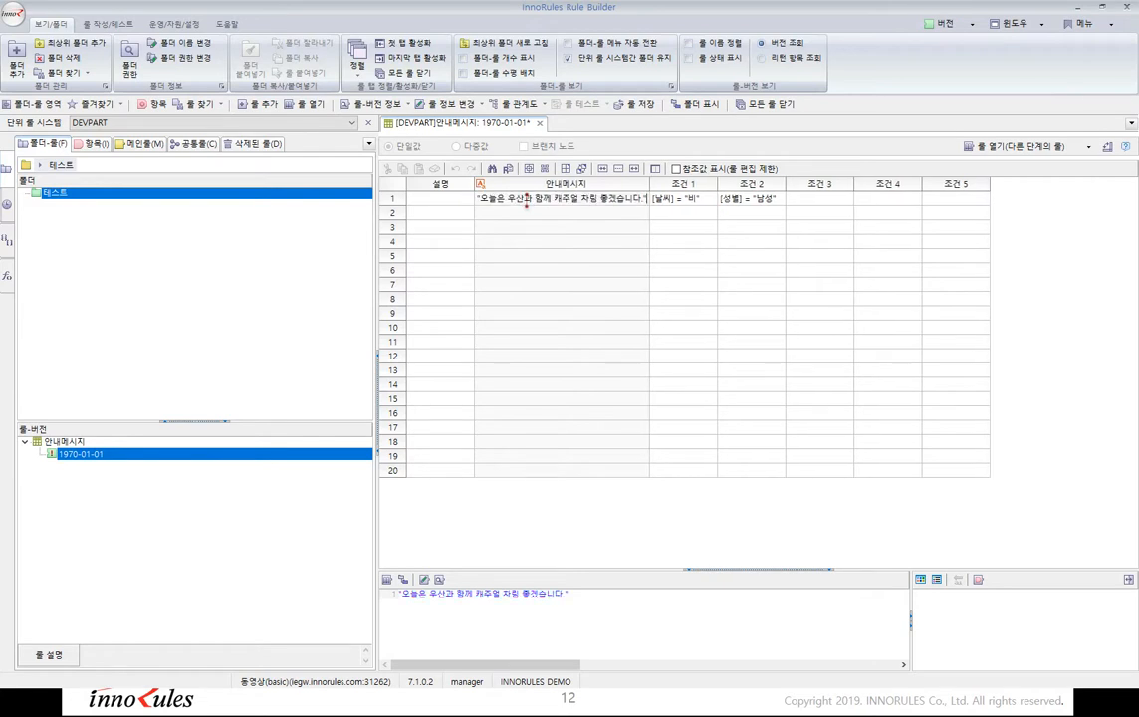
left_click(685, 199)
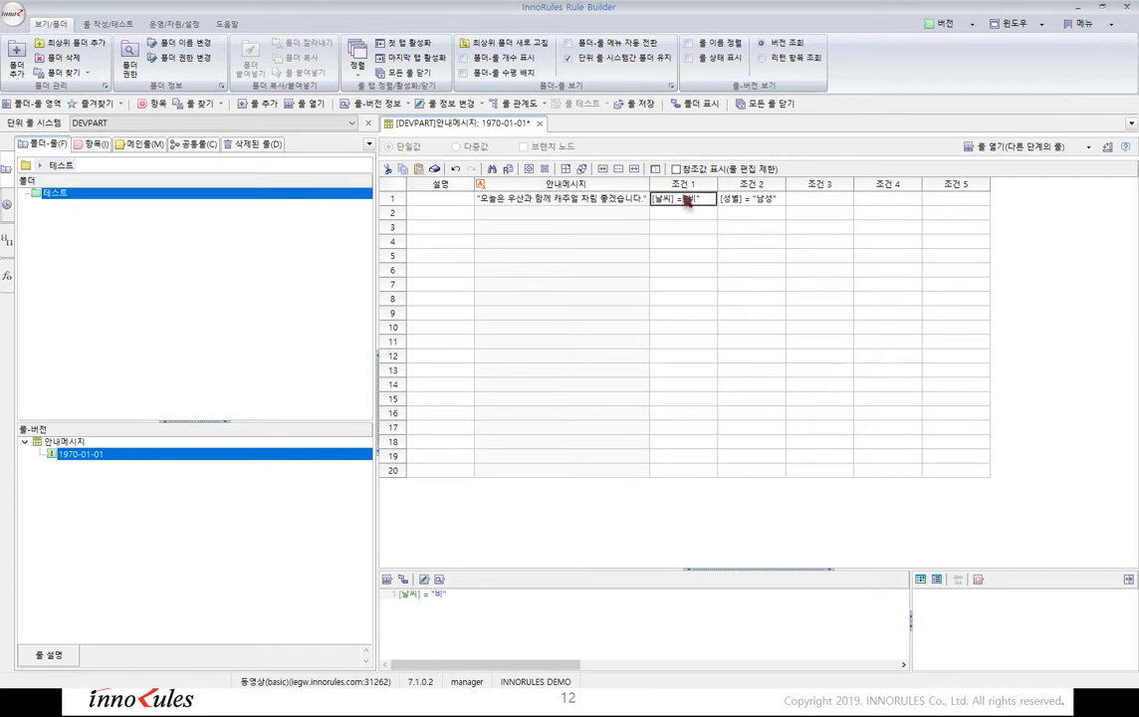
left_click(731, 199)
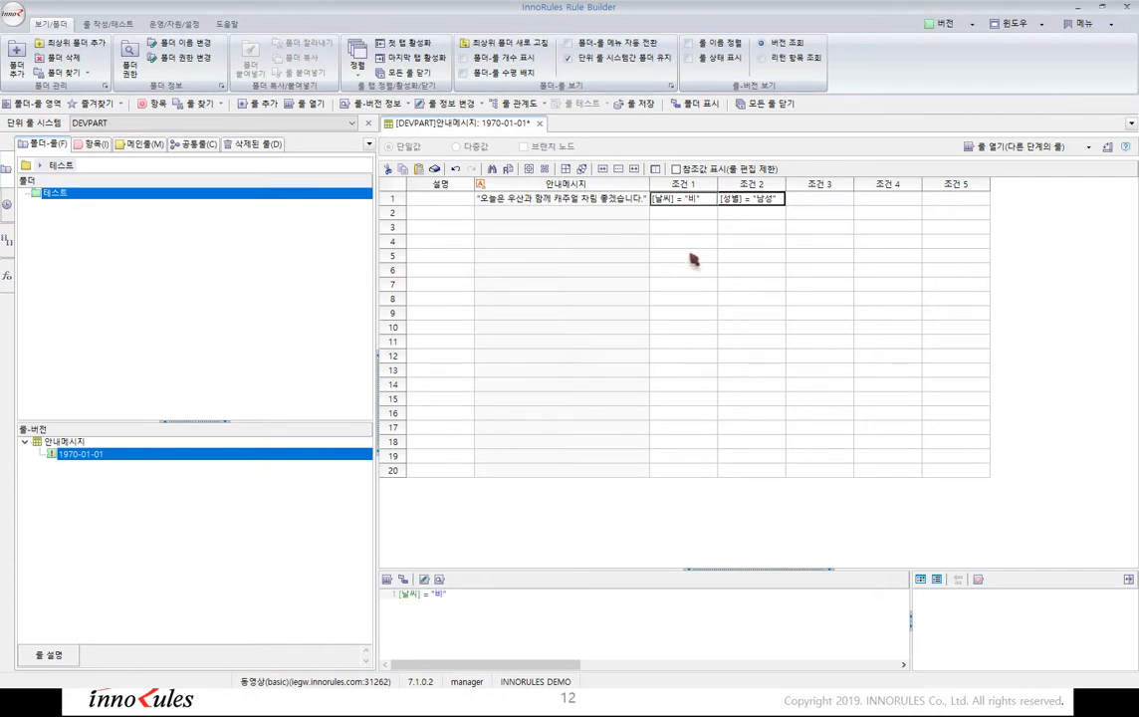
left_click(570, 196)
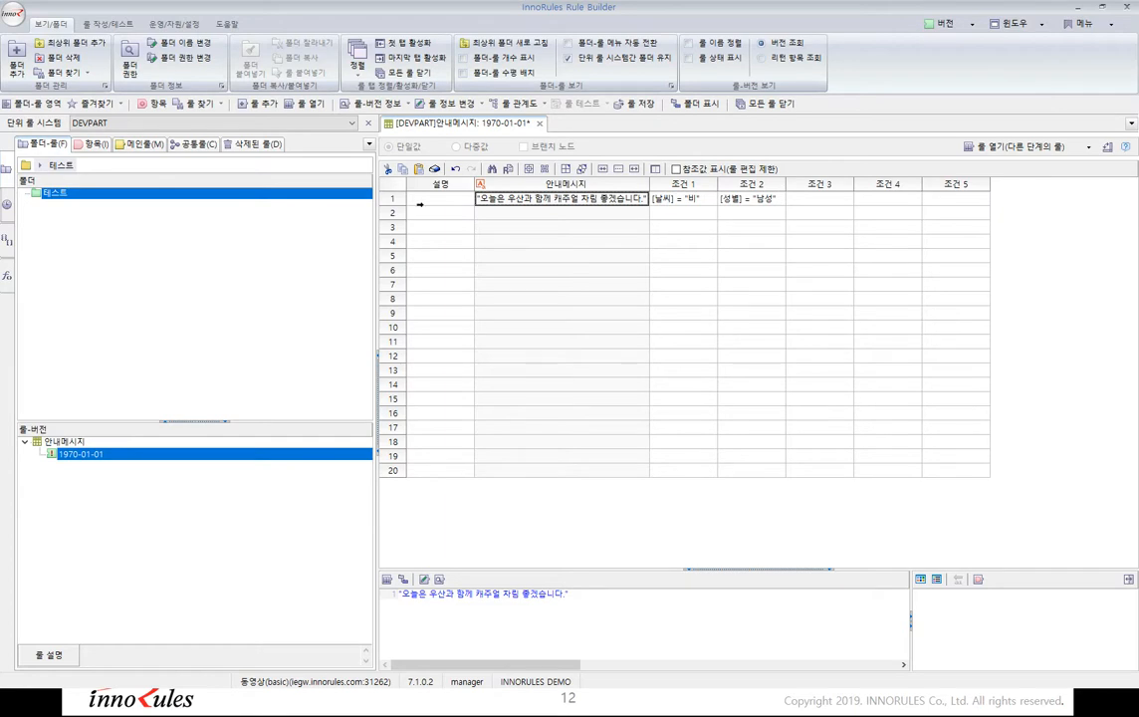
left_click(666, 201)
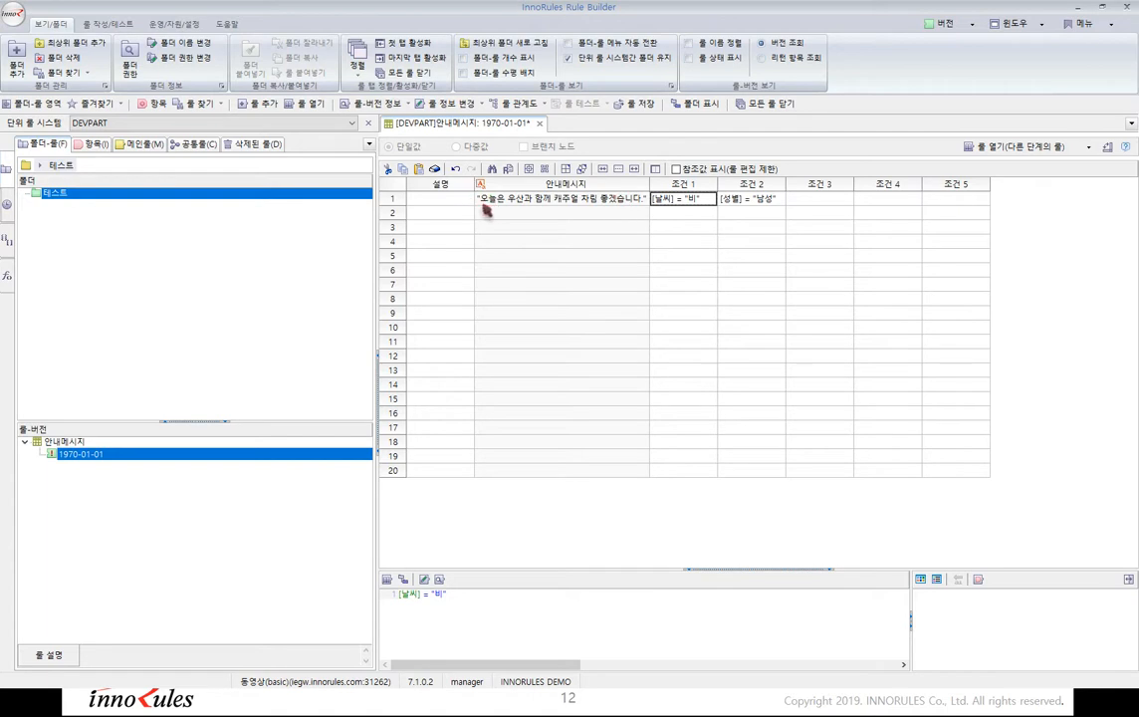
- Fill conditions 1 and 2 for rows 2–4: [날씨] = "비", [성별] = "여성"; [날씨] <> "비", [성별] = "남성"; [날씨] <> "비", [성별] = "여성"
left_click(663, 211)
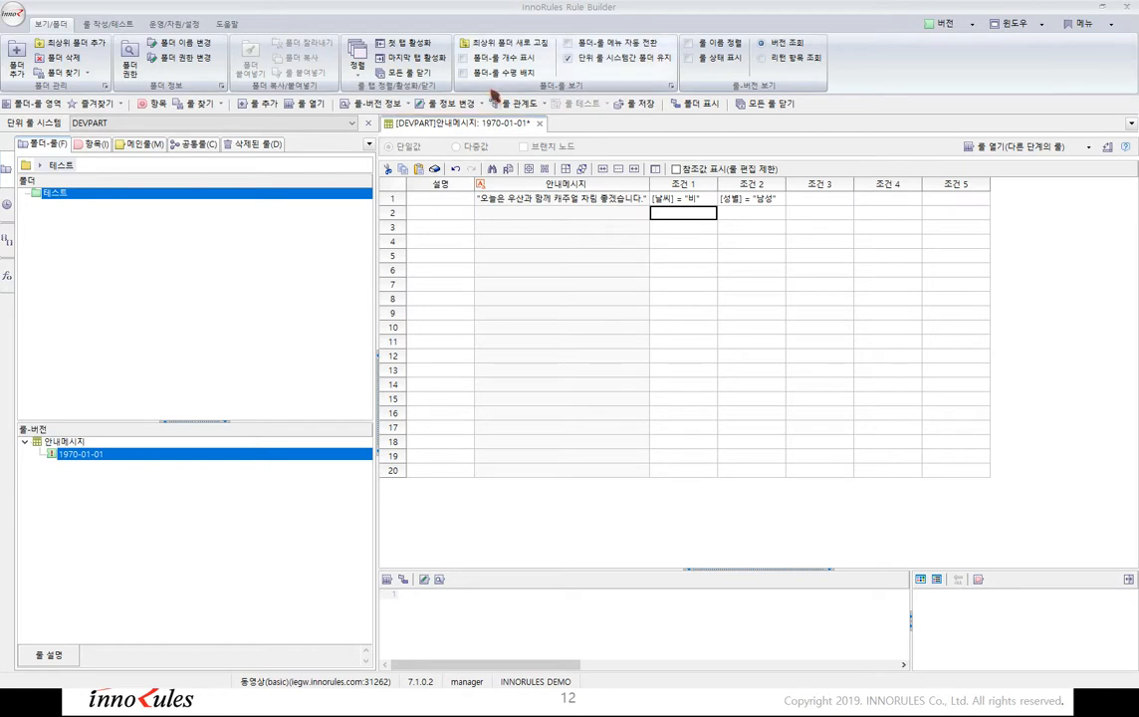
left_click(662, 212)
left_click(662, 256)
left_click(666, 212)
type("[날씨] = \"비\"\t[성별] = \"여성\" [날씨] <> \"비\"\t[성별] = \"남성\" [날씨] <> \"비\"\t[성별] = \"여성\"")
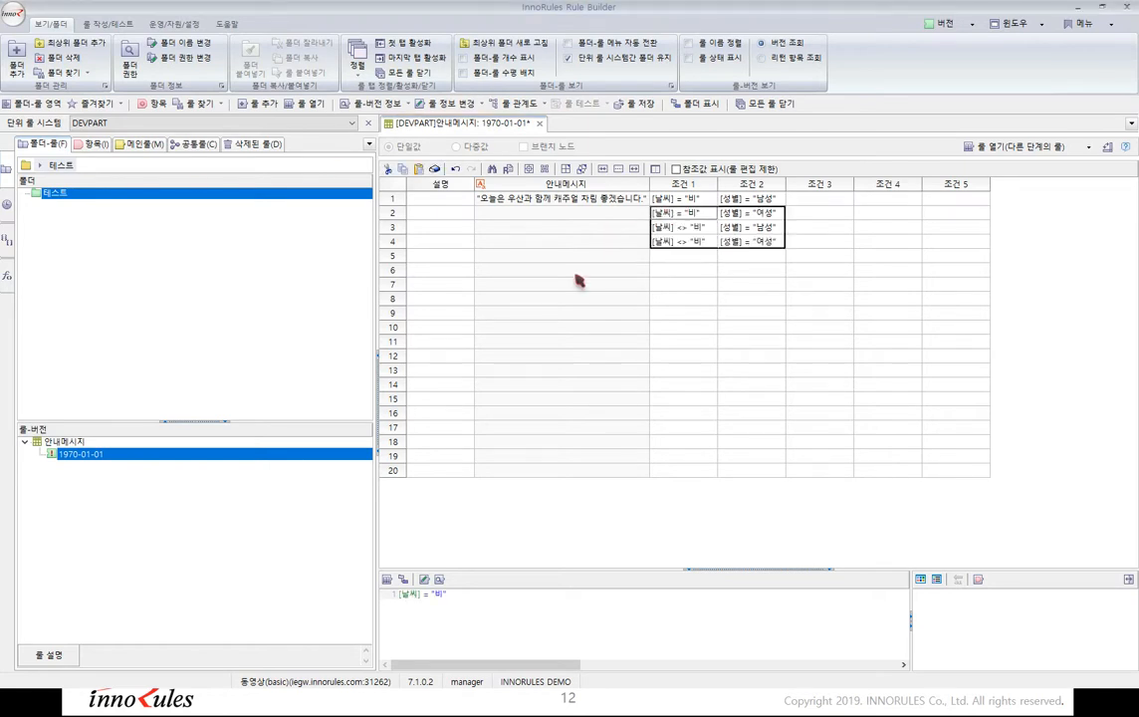
- Enter row 2–4 messages "오늘은 예쁜 비옷을 준비하세요.", "흰 와이셔츠에 붉은색 넥타이로 멋을 내는 건 어떨까요?", "깔끔한 스타일의 하얀색 원피스를 추천합니다." and save the rule
left_click(574, 214)
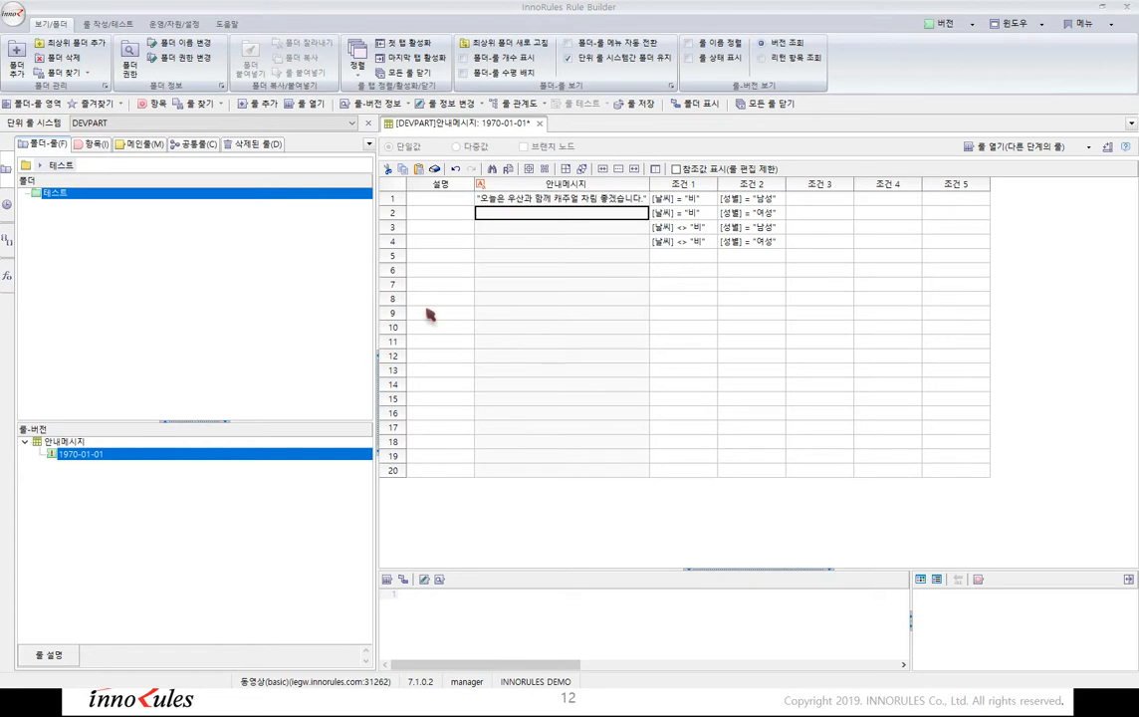
type("\"오늘은 예쁜 비옷을 준비하세요.\" \"흰 와이셔츠에 붉은색 넥타이로 멋을 내는 건 어떨까요?\" \"깔끔한 스타일의 하얀색 원피스를 추천합니다.\"")
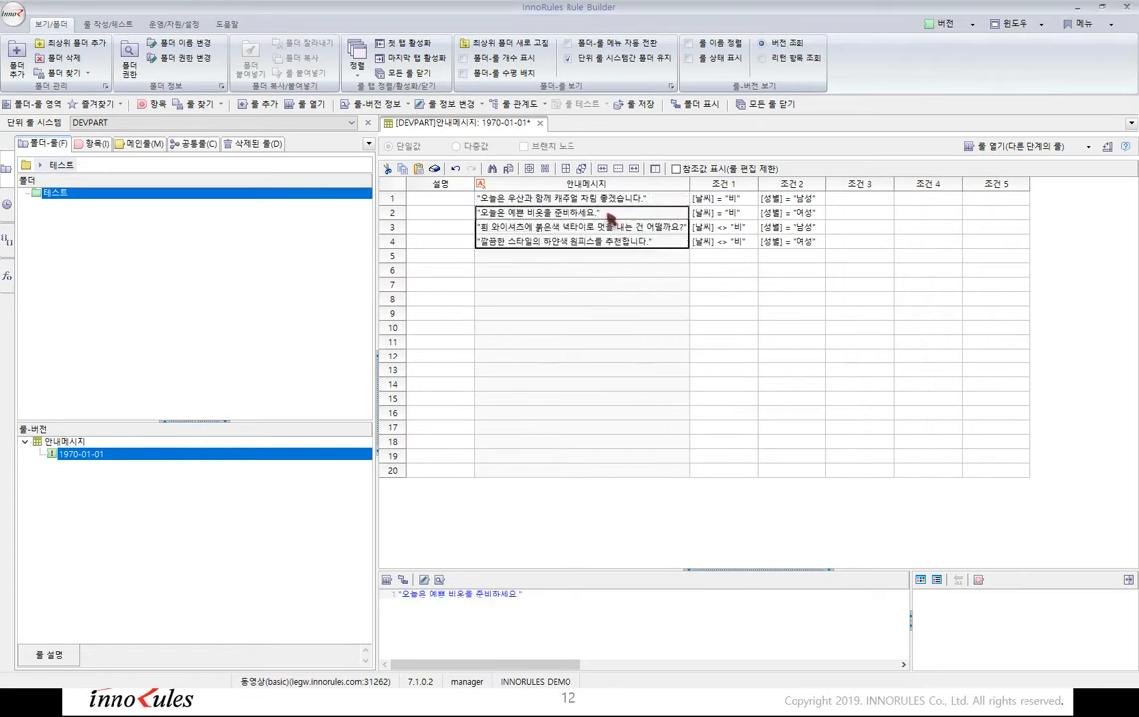
left_click(839, 257)
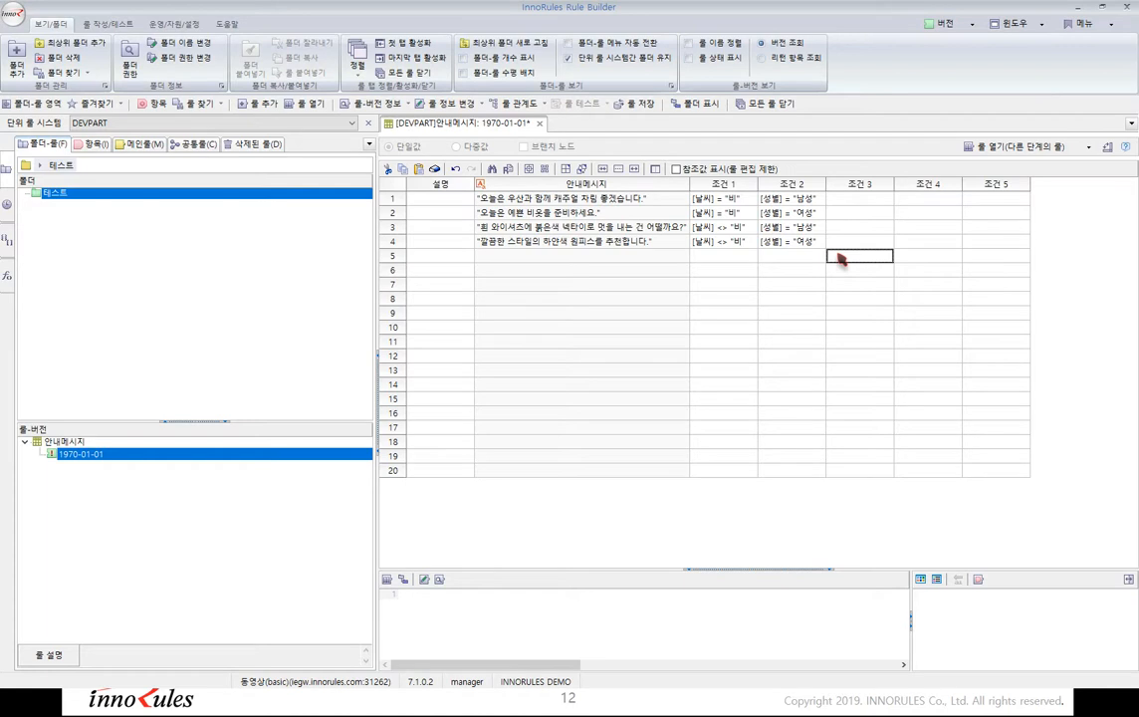
left_click(642, 108)
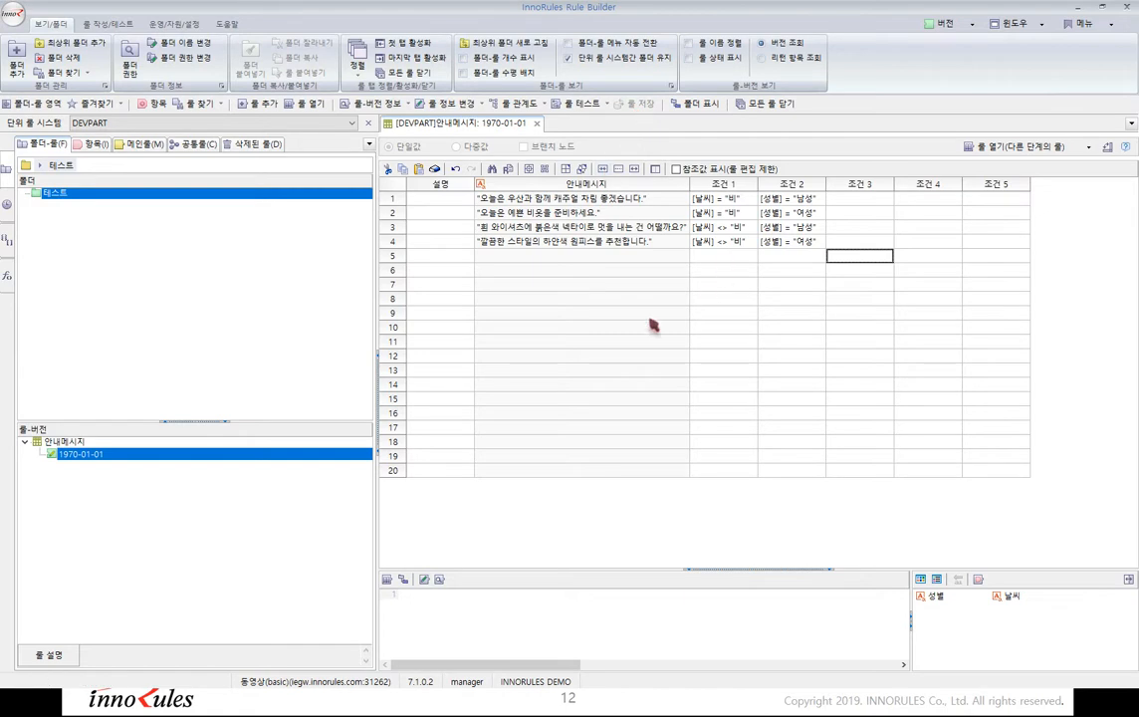
- Remove the closing quotation mark from row 4's message and try to save the rule
left_click(675, 245)
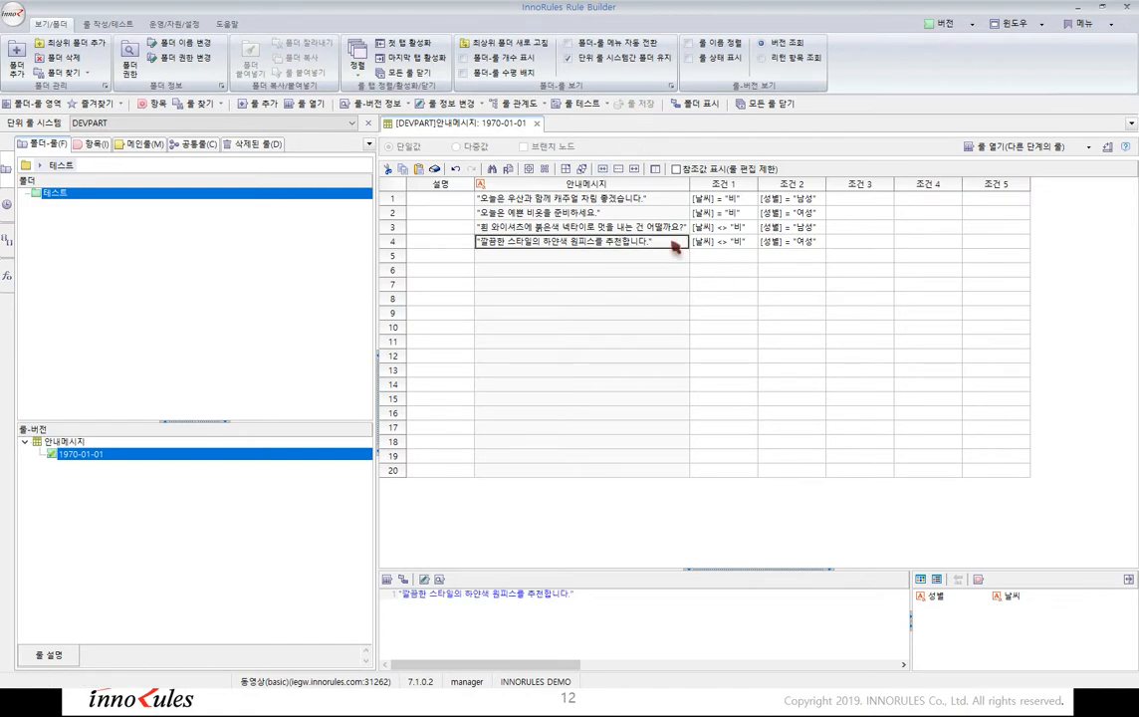
double_click(673, 244)
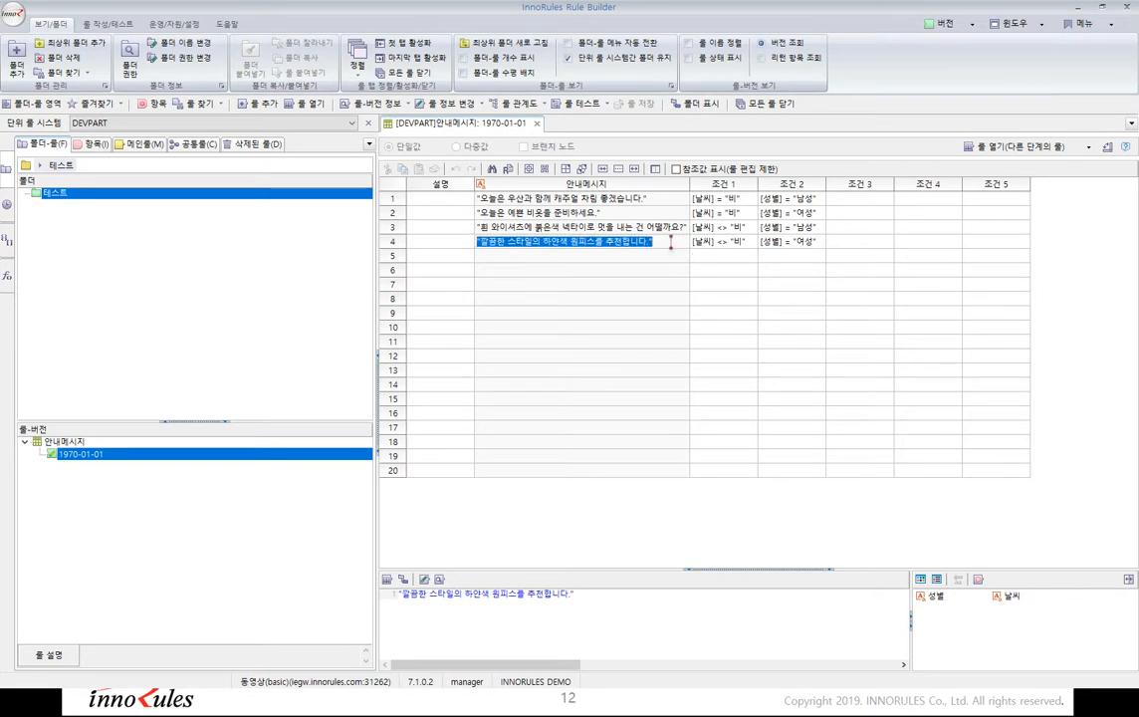
left_click(671, 242)
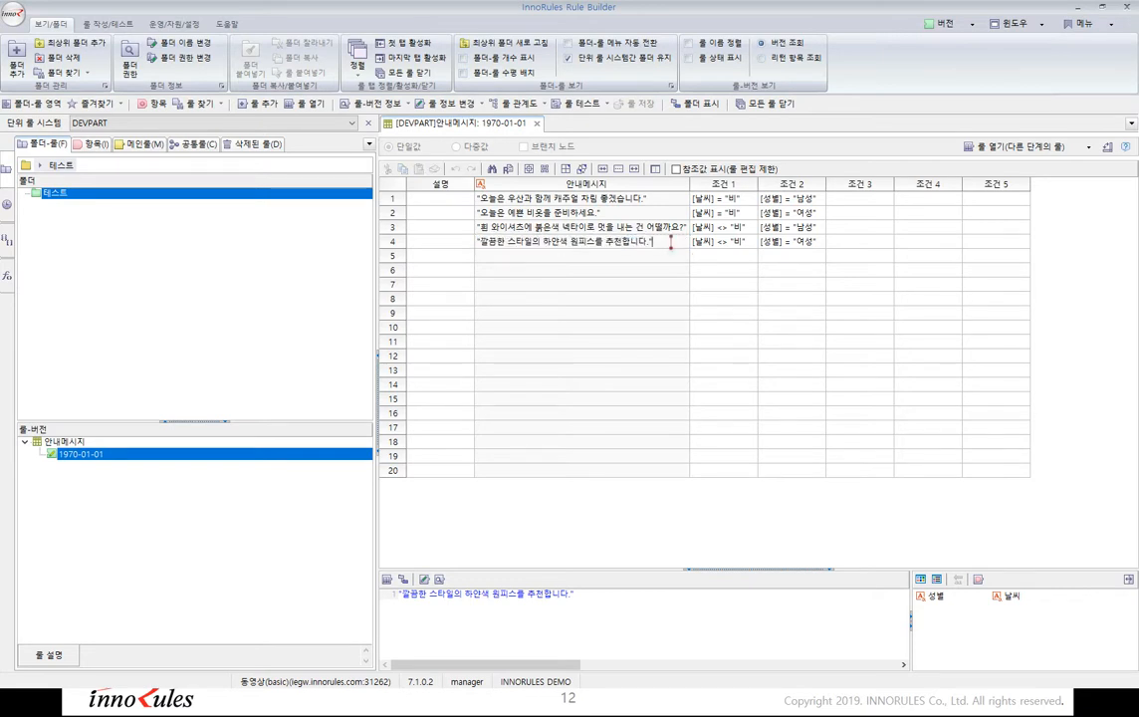
key("BackSpace")
type("\"")
left_click(676, 254)
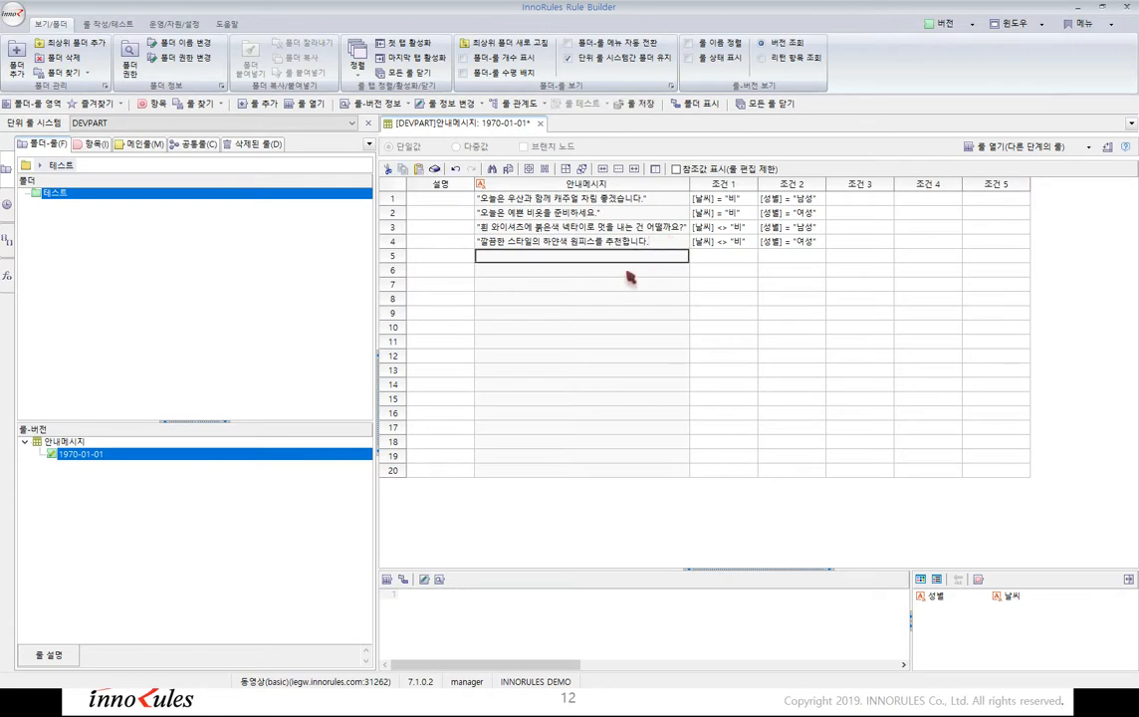
left_click(637, 104)
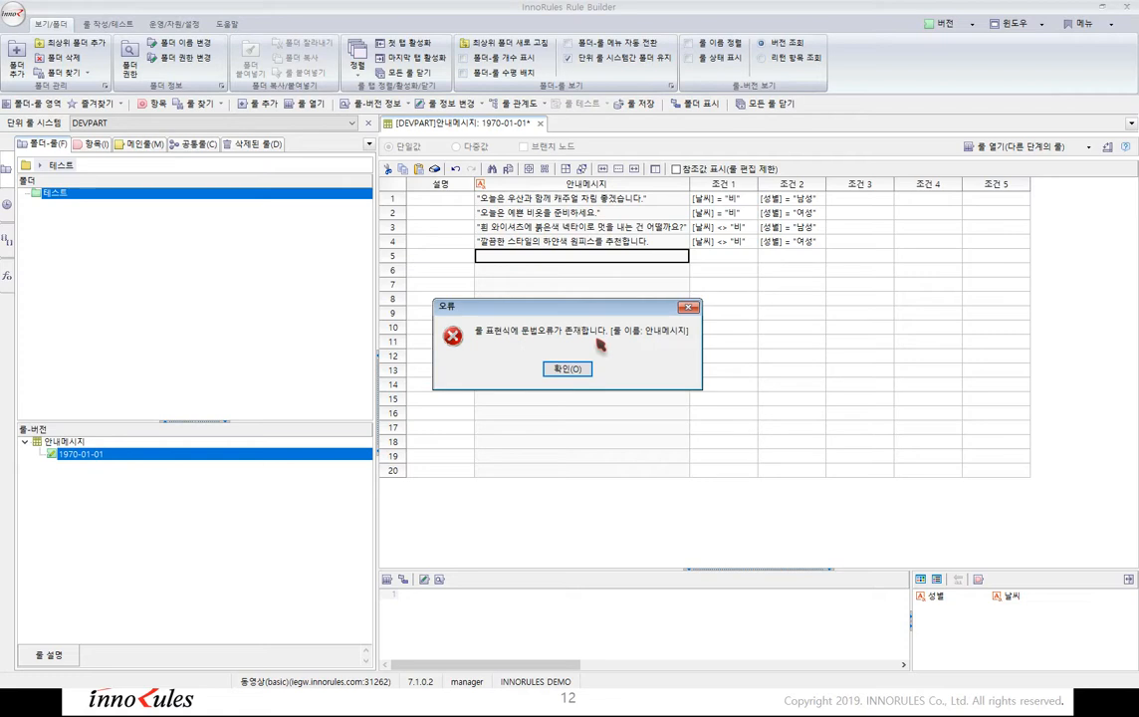
left_click(586, 370)
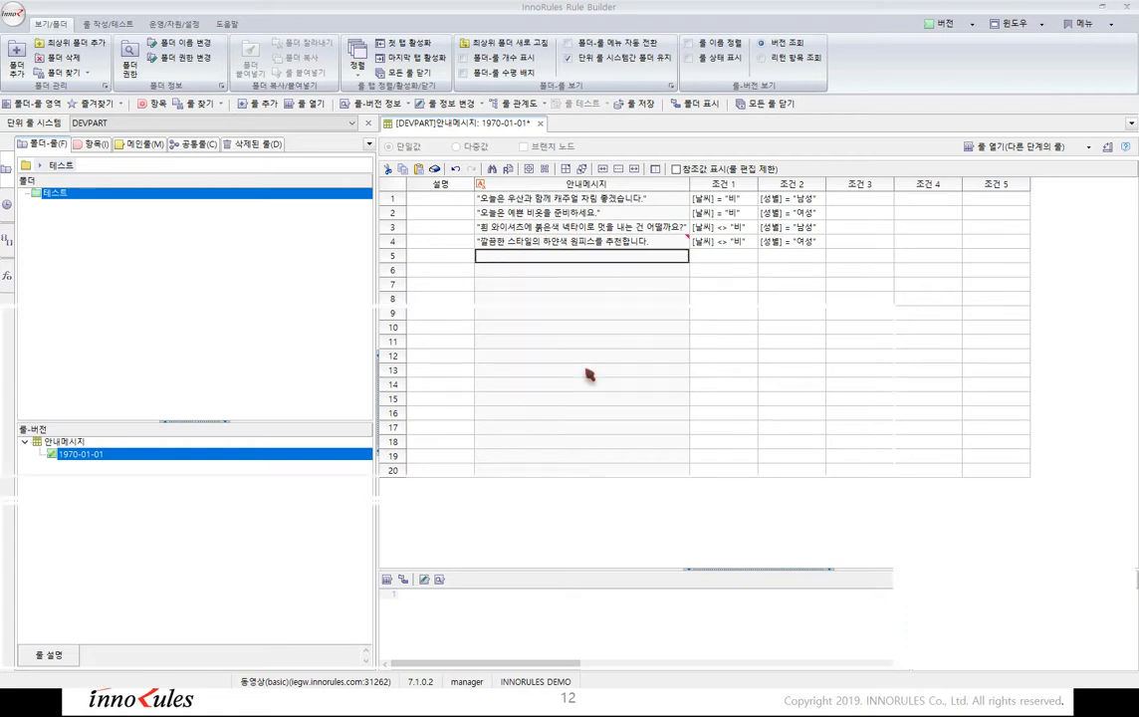
- Examine the flagged message cell in row 4 and its entry in the syntax error list
left_click(668, 244)
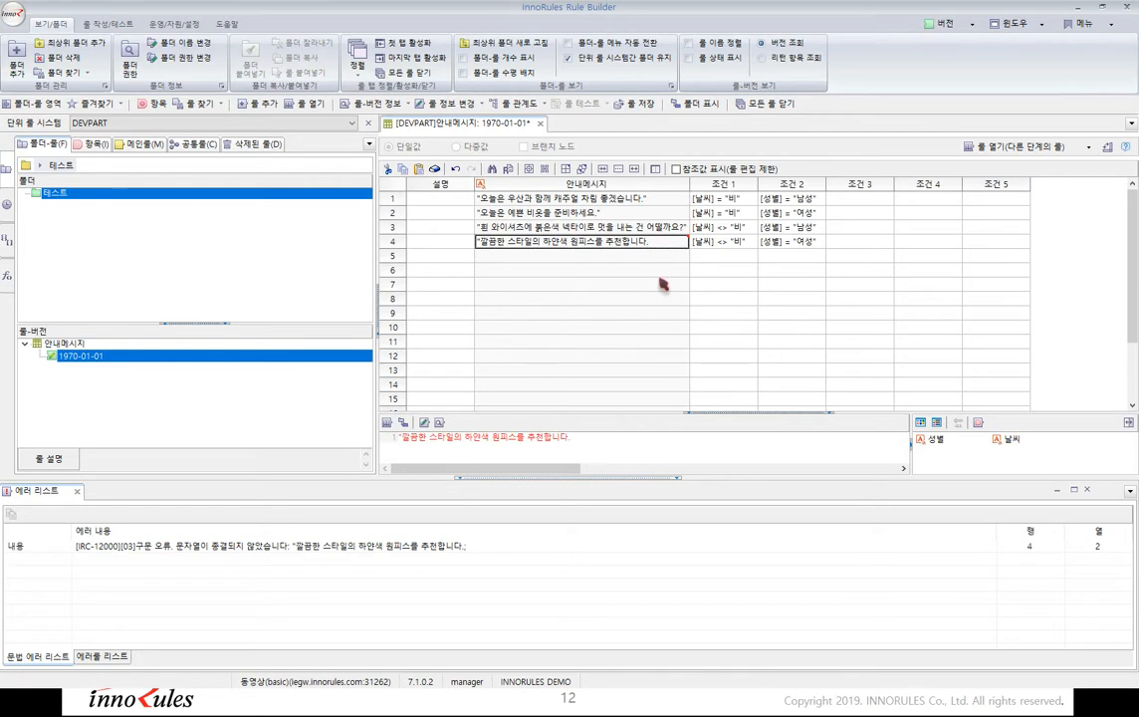
left_click(662, 285)
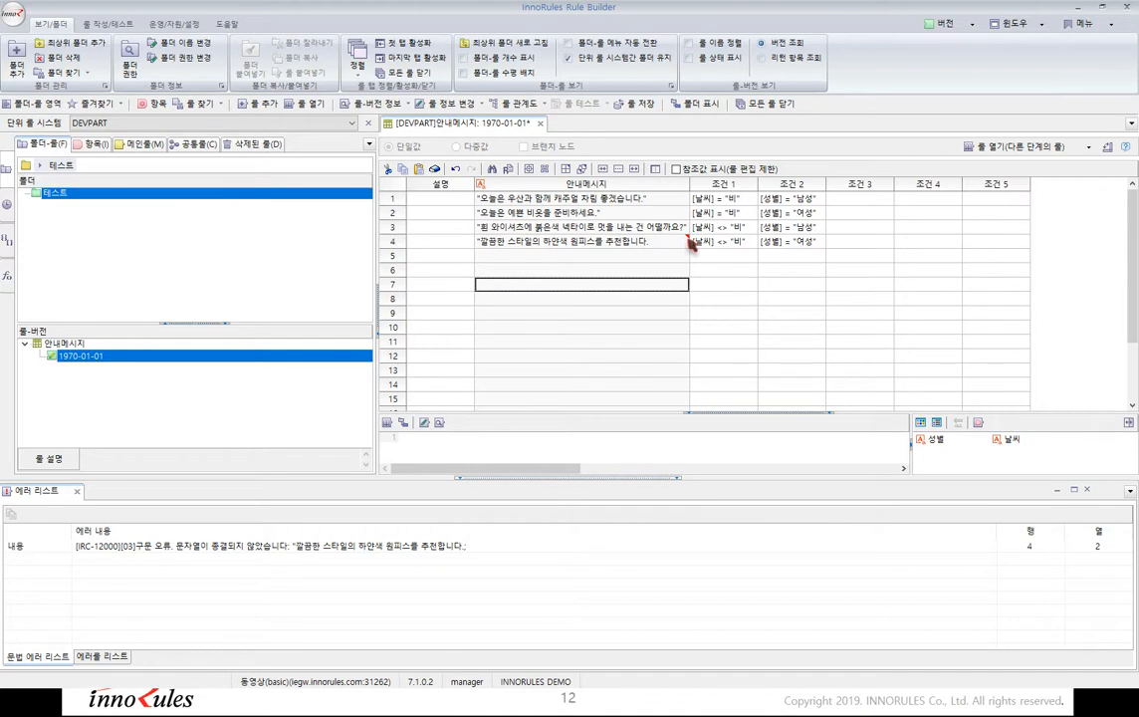
left_click(686, 244)
mouse_move(691, 246)
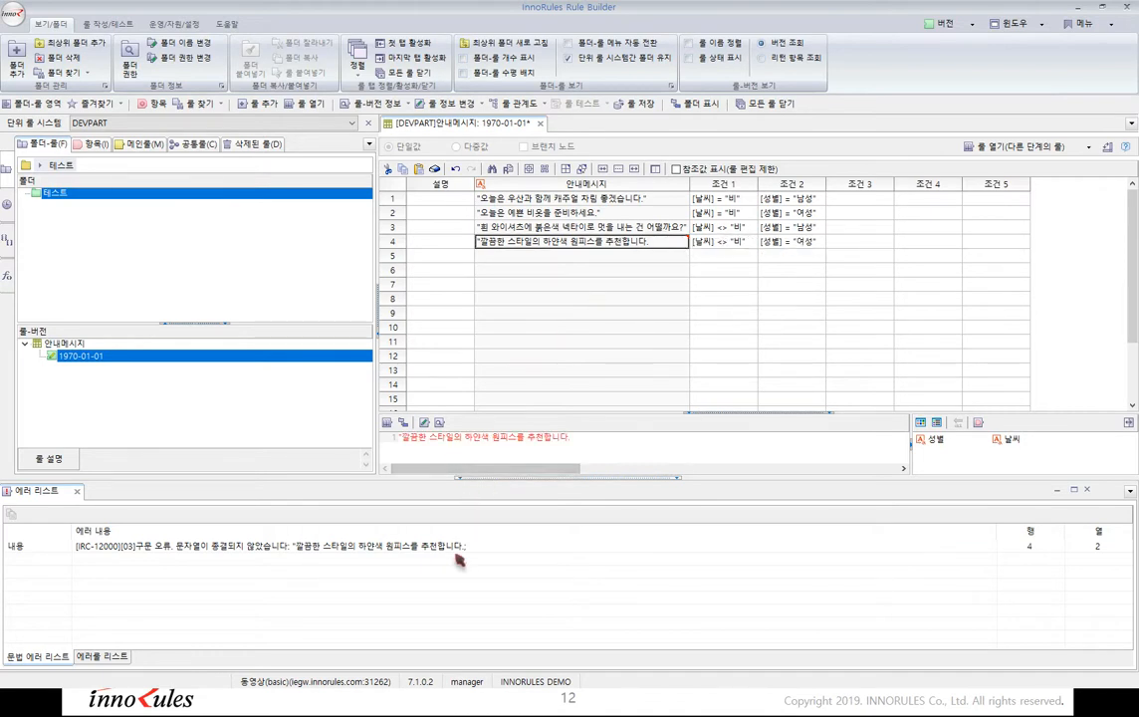
left_click(461, 552)
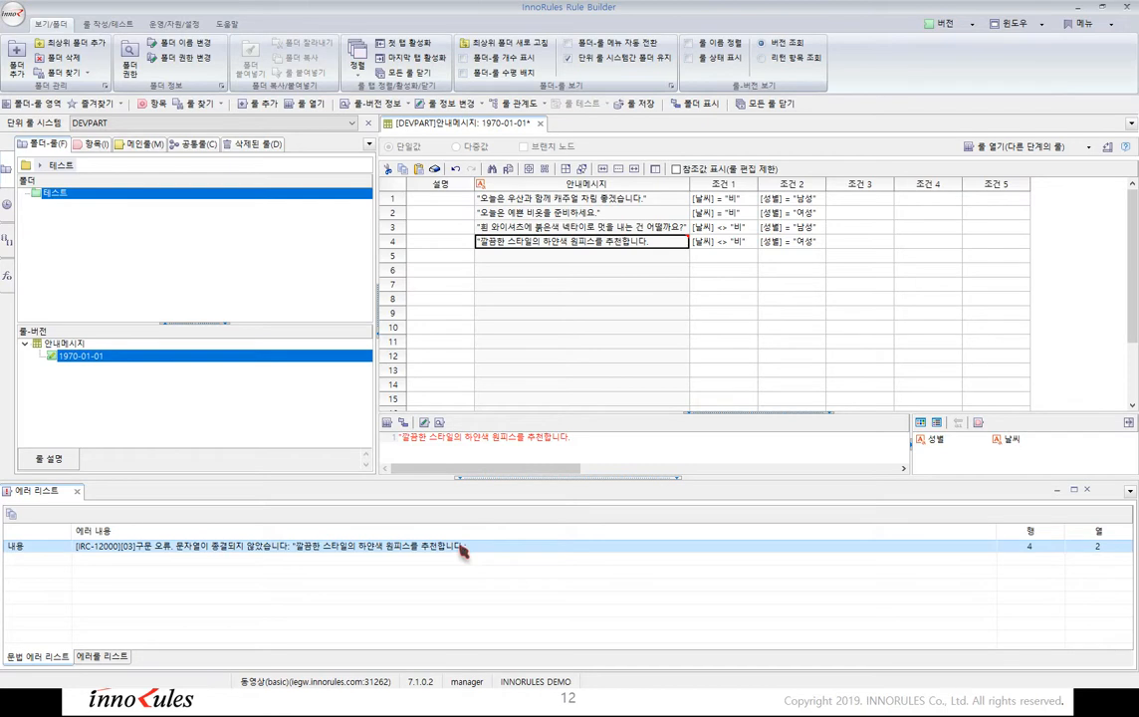
- Restore the closing quotation mark at the end of row 4's message and save the rule
mouse_move(673, 246)
double_click(658, 244)
left_click(658, 245)
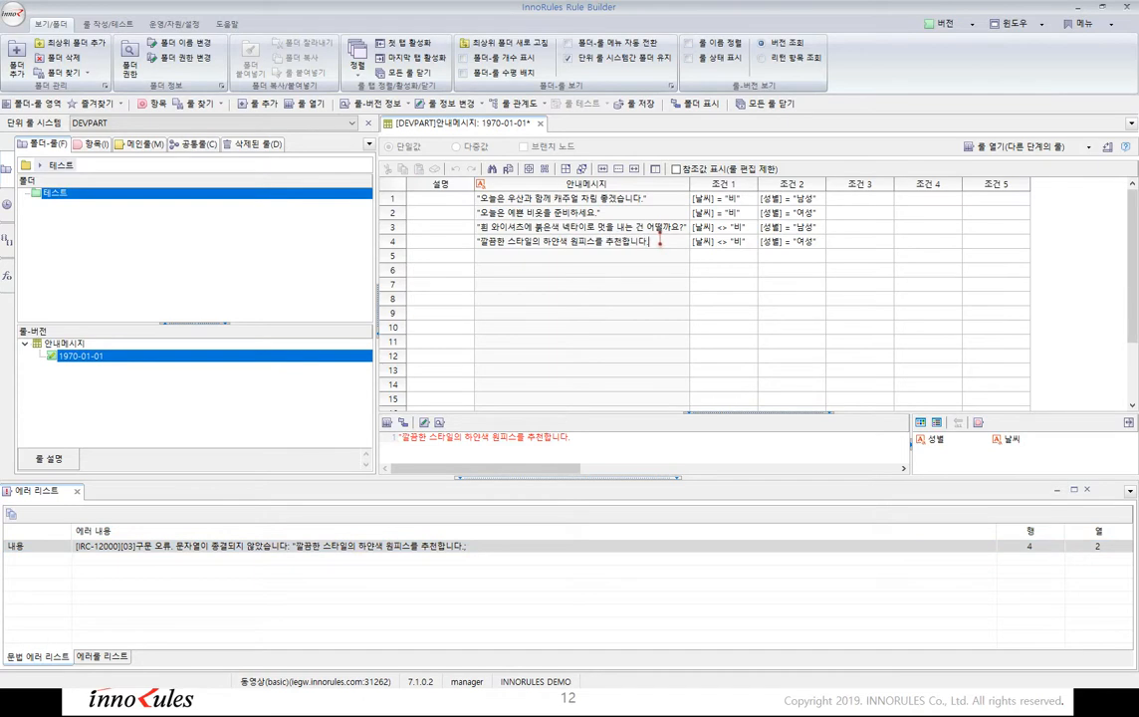
type("\"")
left_click(686, 258)
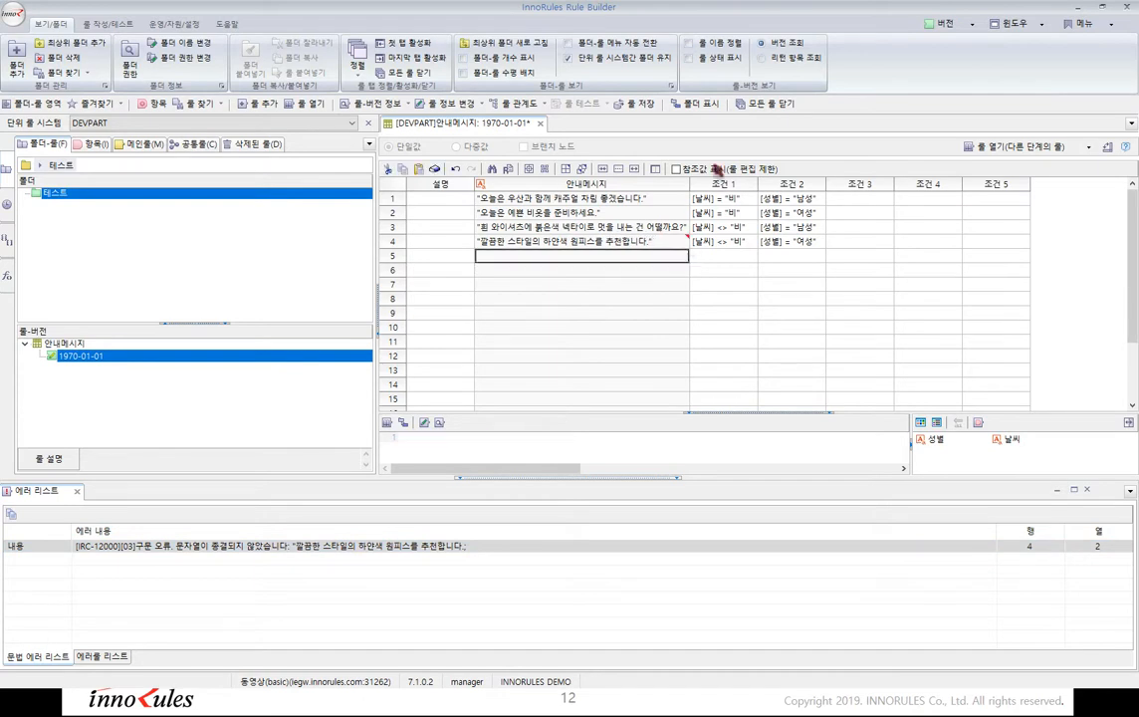
left_click(653, 105)
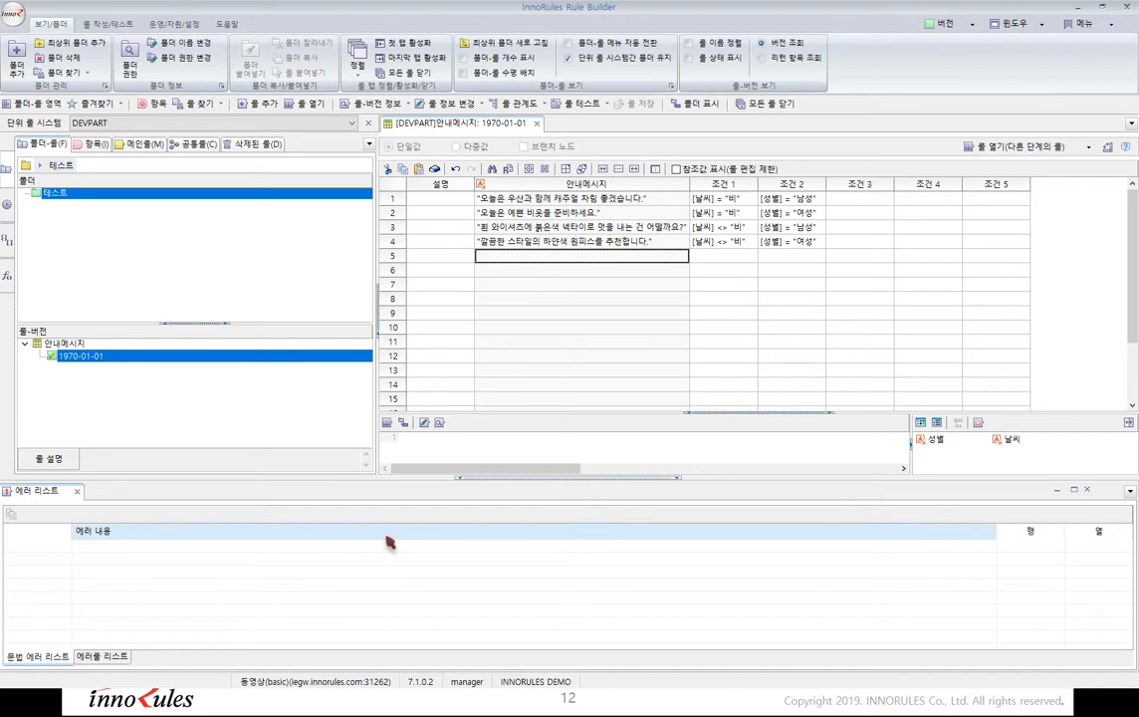
- Open the rule test for 안내메시지 in a separate floating window placed below the rule's four filled rows
left_click(592, 103)
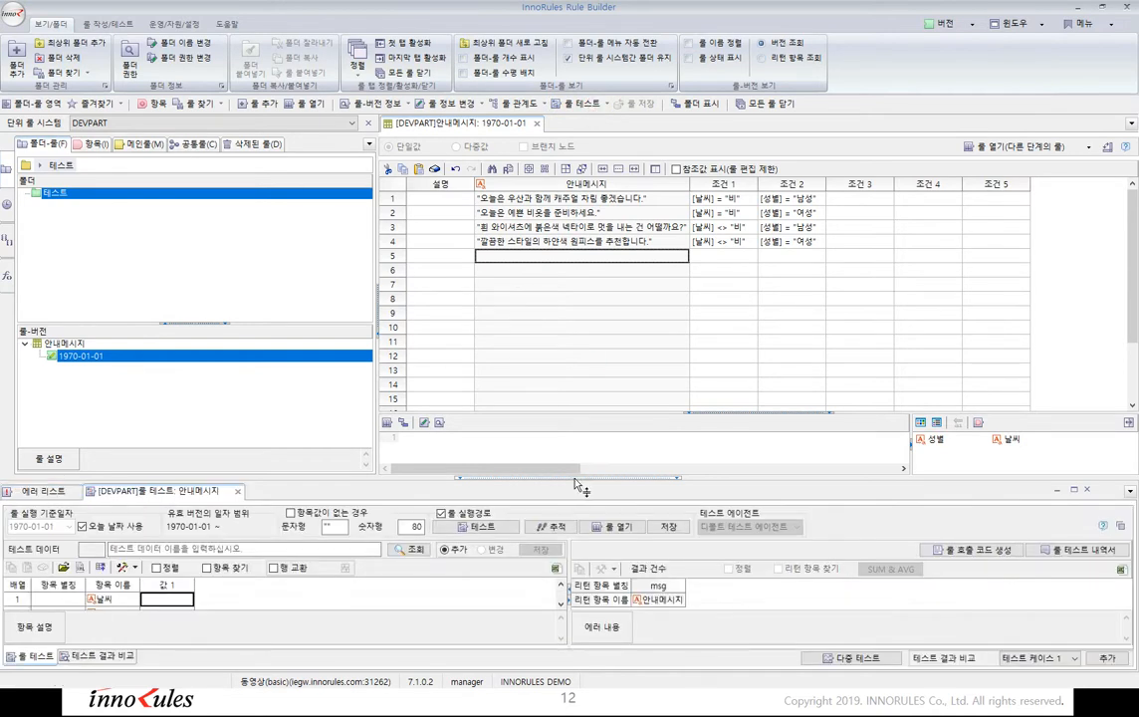
left_click_drag(577, 463, 595, 394)
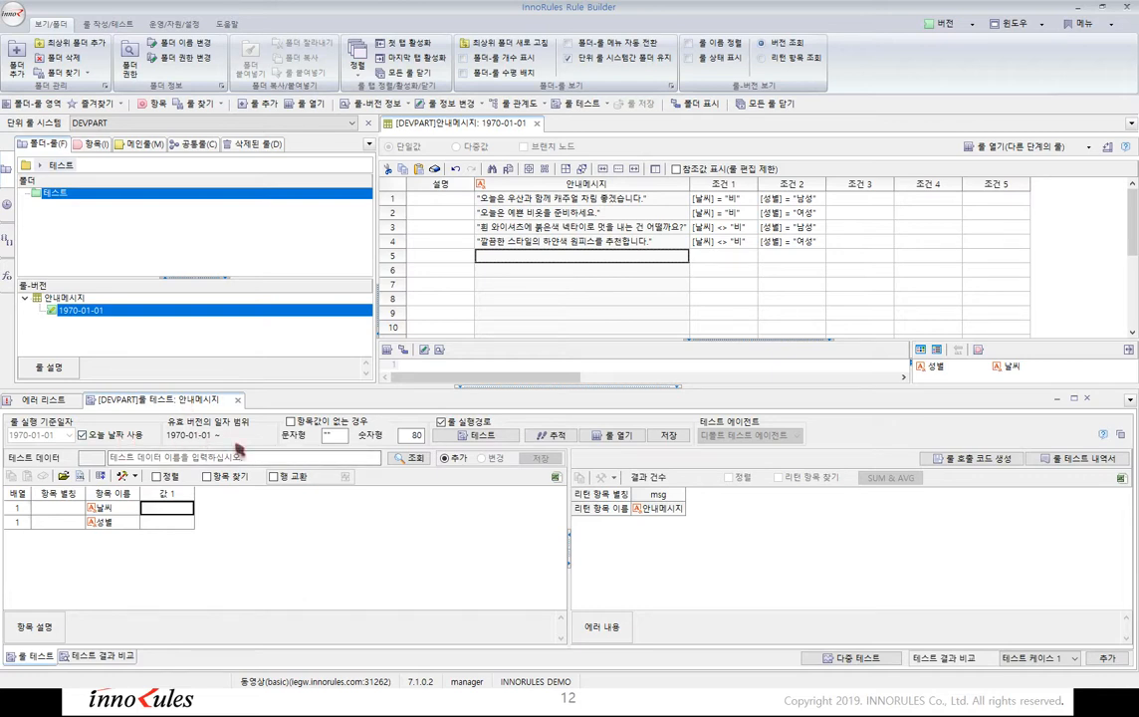
left_click(1124, 438)
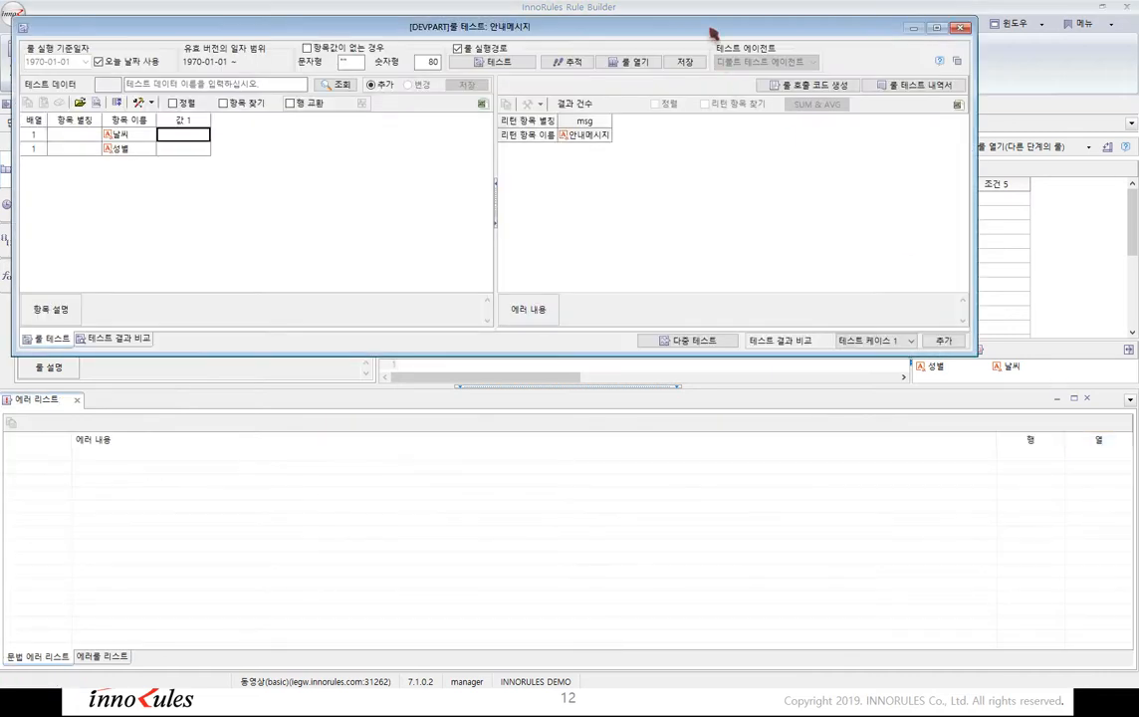
left_click_drag(713, 33, 792, 284)
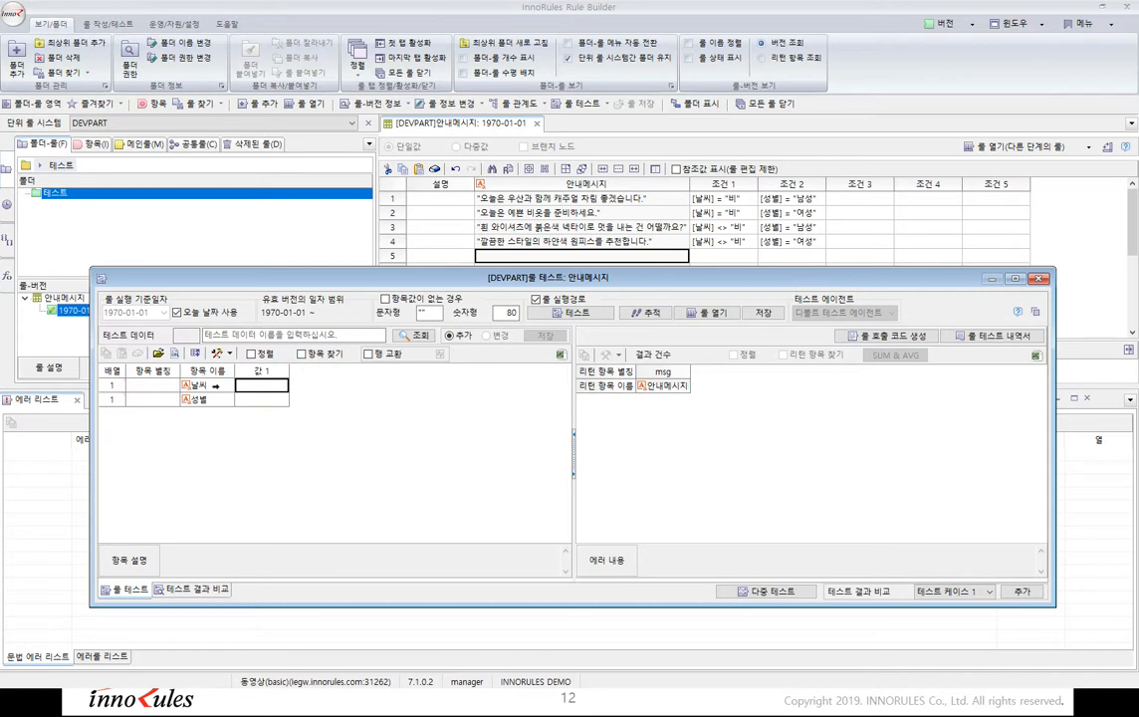
- Enter 흐림 for 날씨 and 남성 for 성별 as the value 1 test data
key("Down")
key("Up")
left_click(255, 386)
type("흐림")
key("Return")
type("남성")
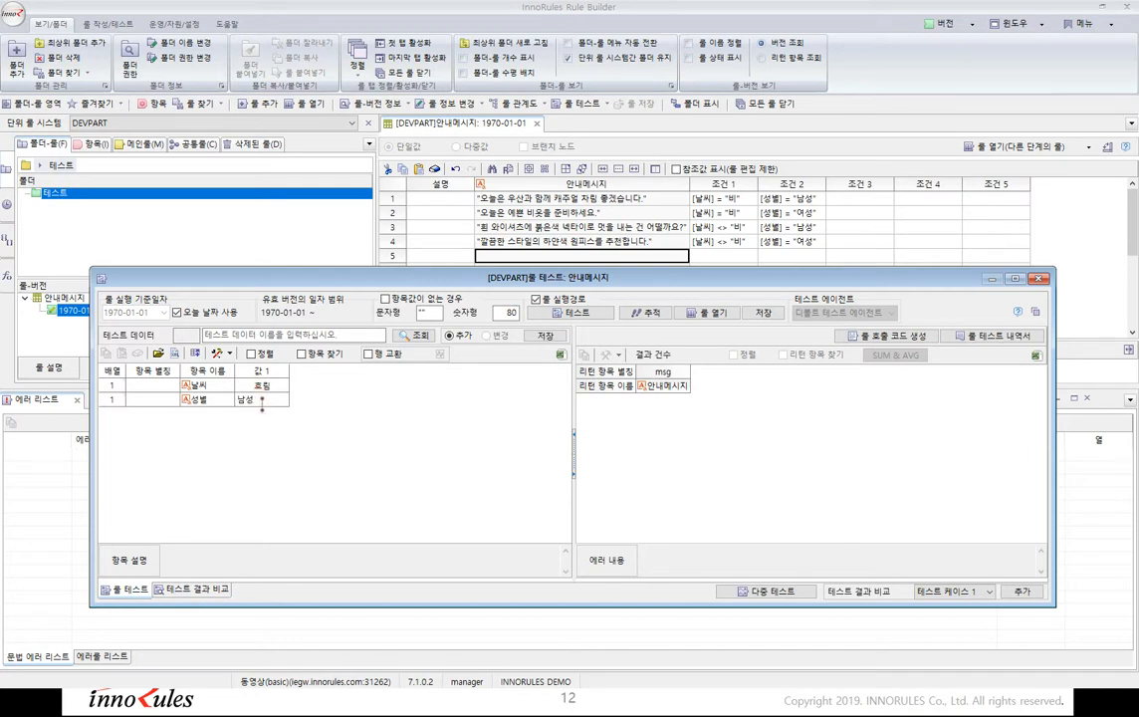
- Run the rule test with the entered 흐림 and 남성 data, and run it again with 성별 set to 여성
key("Return")
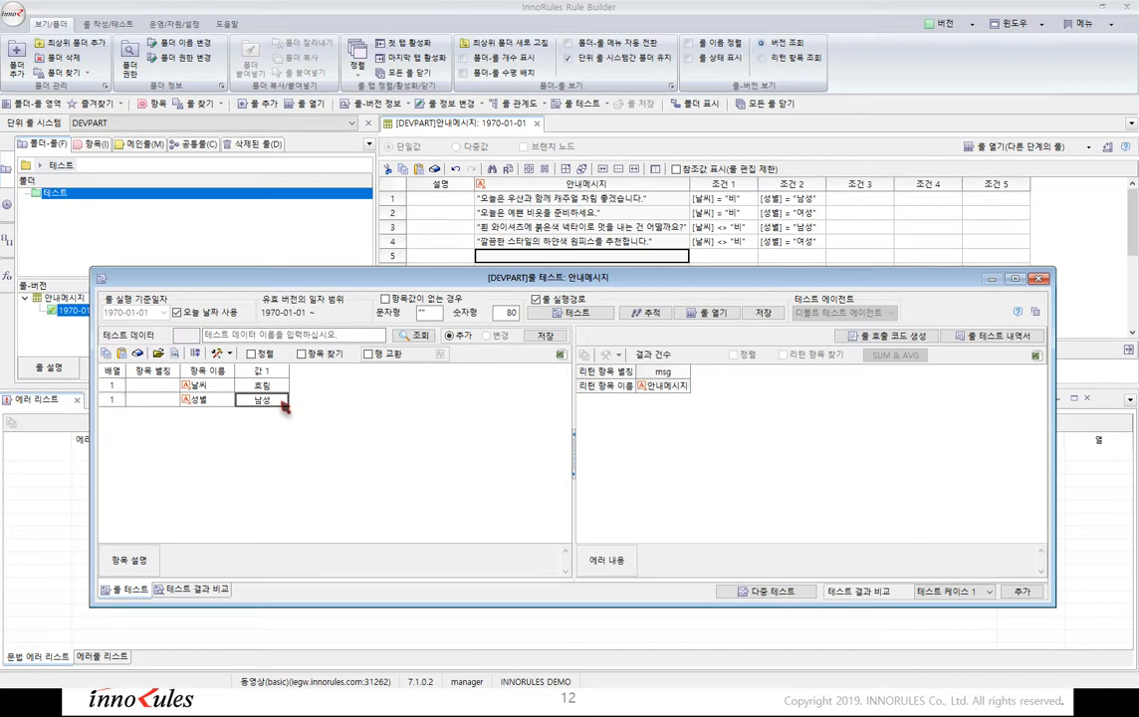
left_click(583, 315)
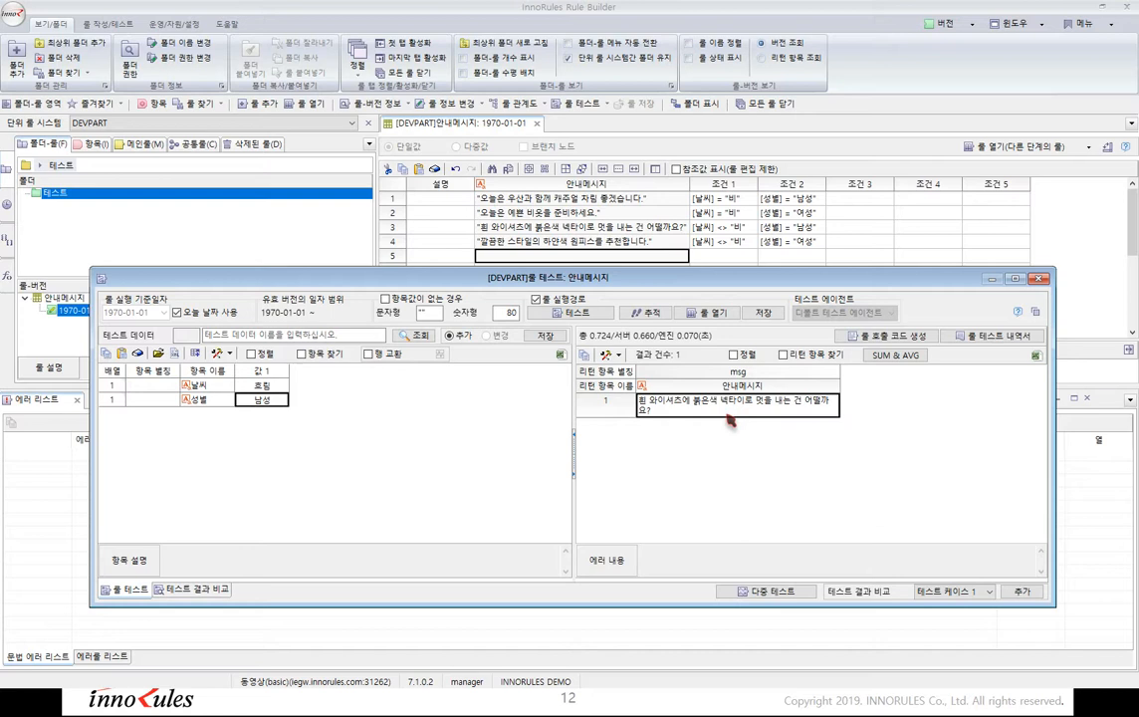
left_click(264, 399)
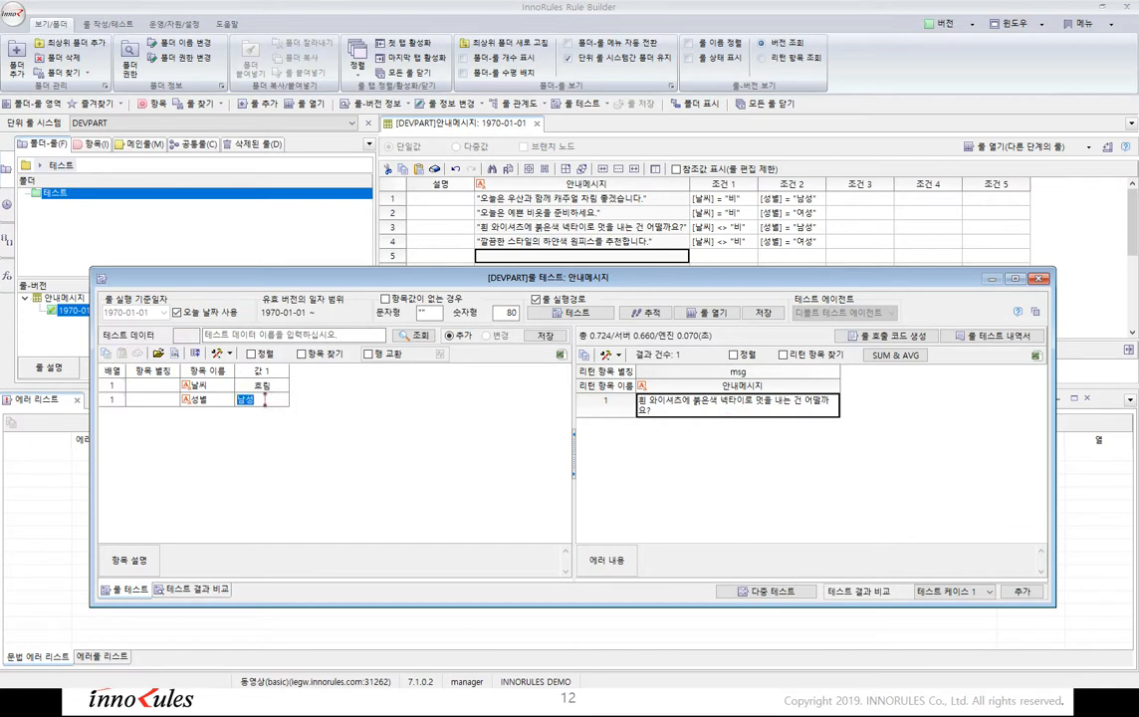
type("여성")
key("Return")
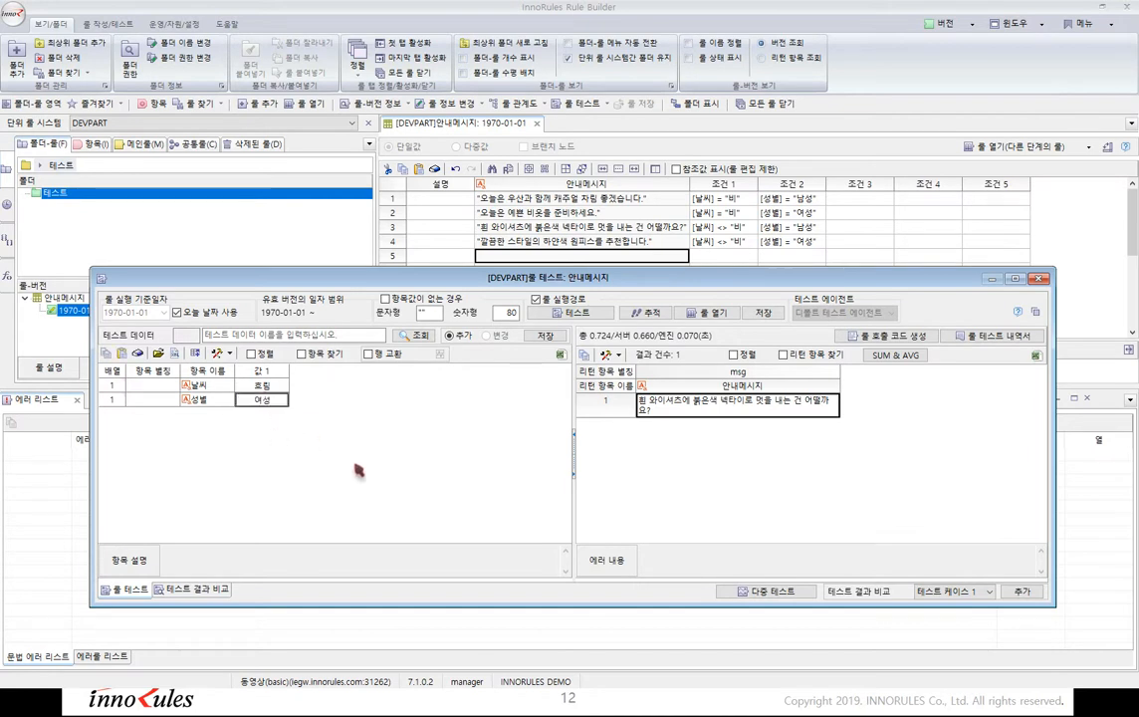
left_click(579, 314)
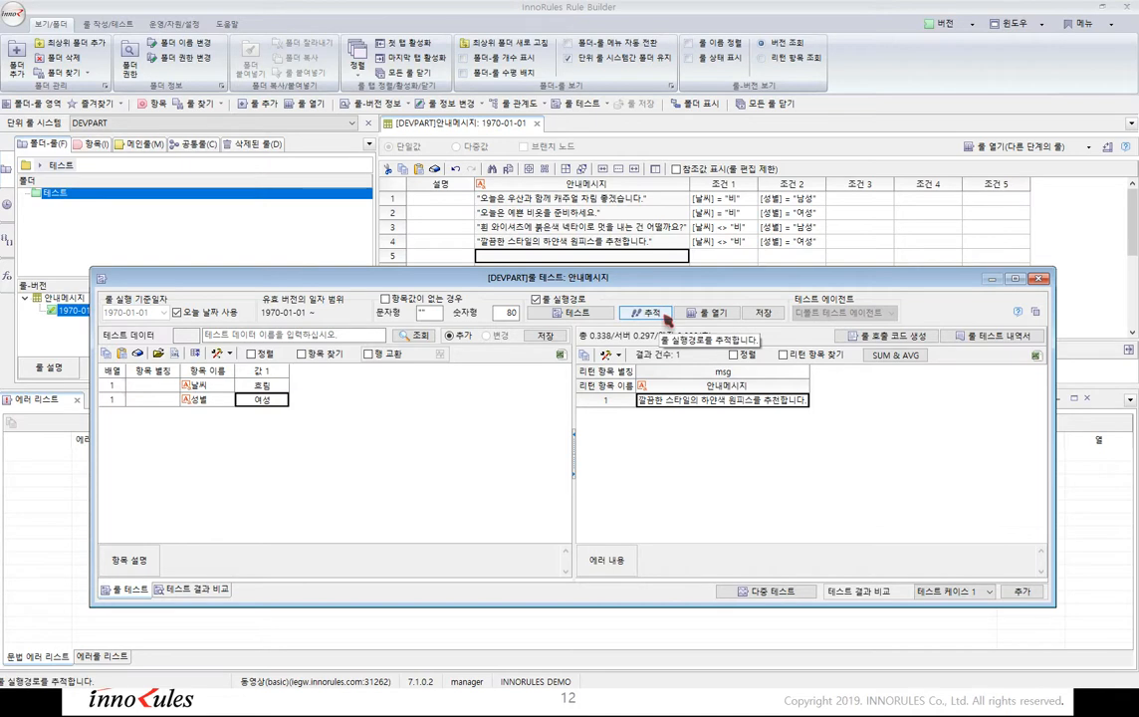
- Trace the execution path of the 여성 test, close the rule test window and enlarge the trace area
left_click(666, 315)
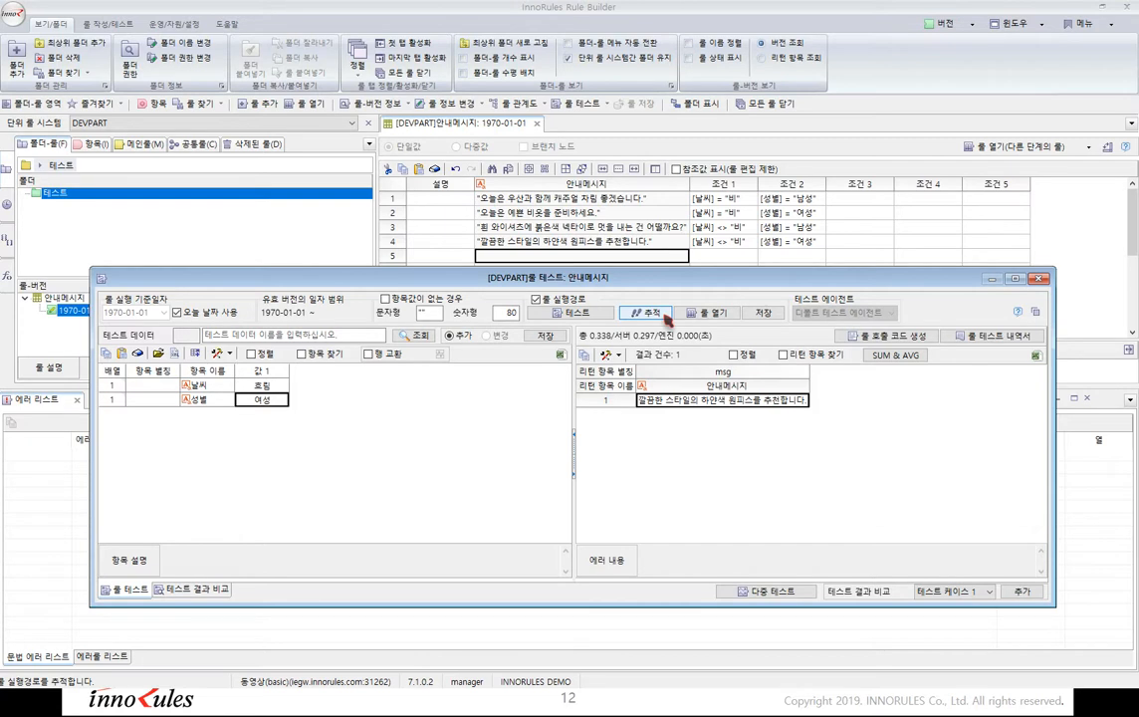
left_click(665, 315)
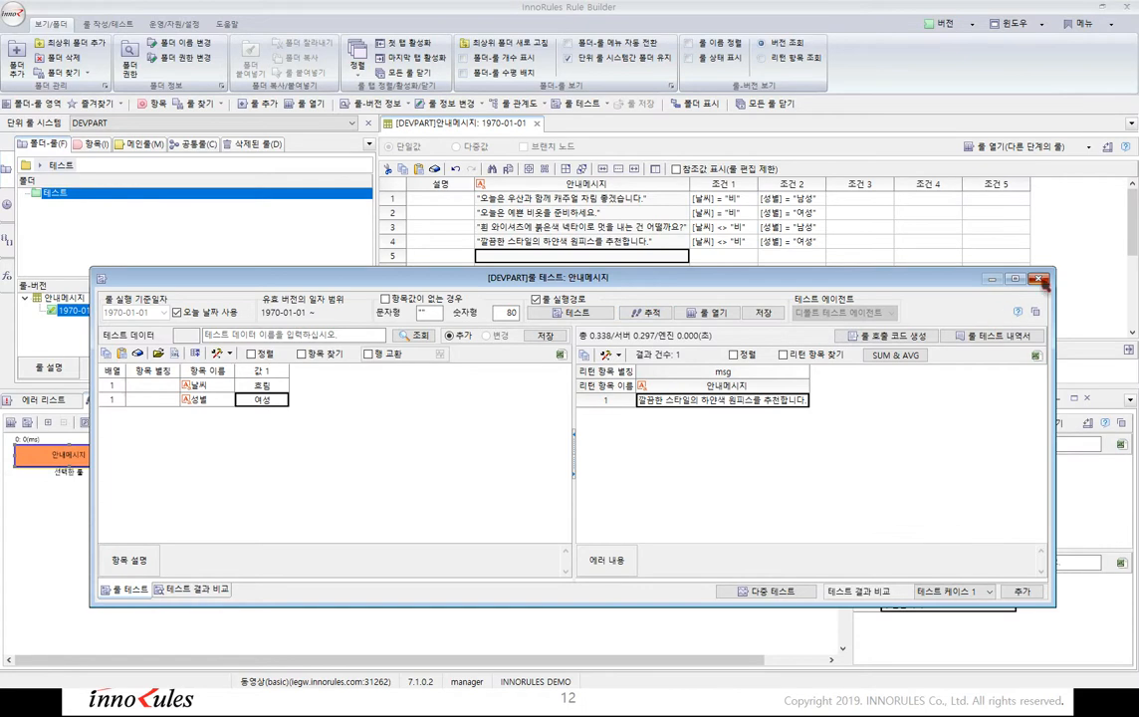
left_click(1038, 278)
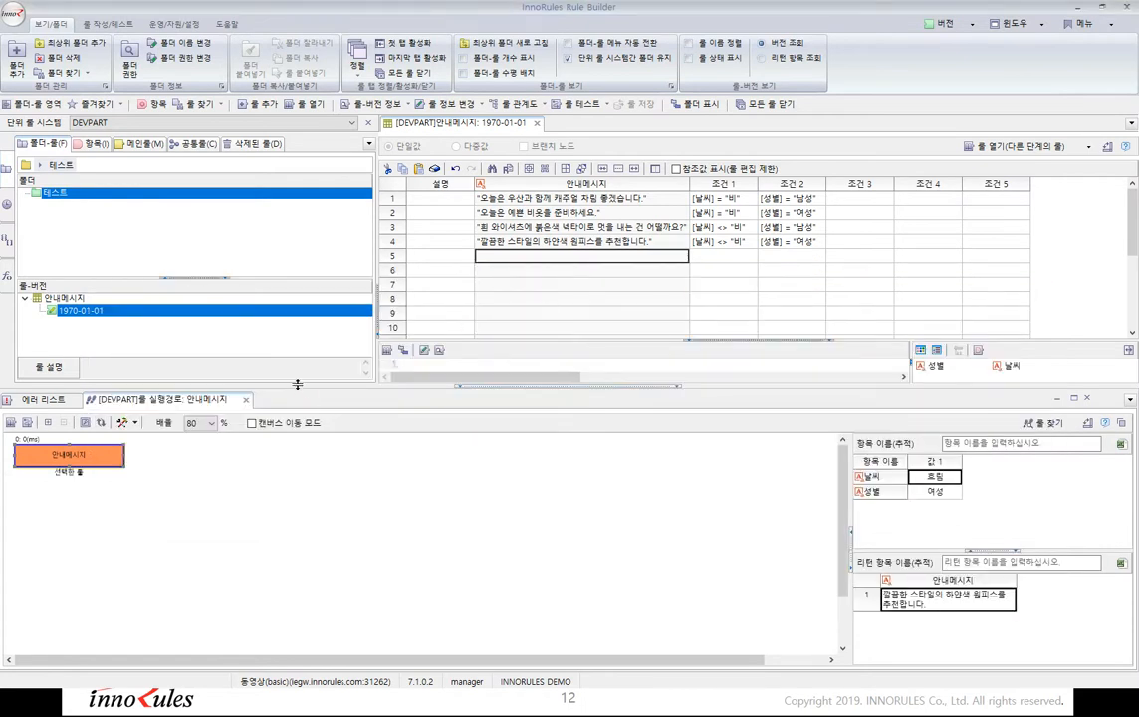
left_click_drag(297, 384, 318, 325)
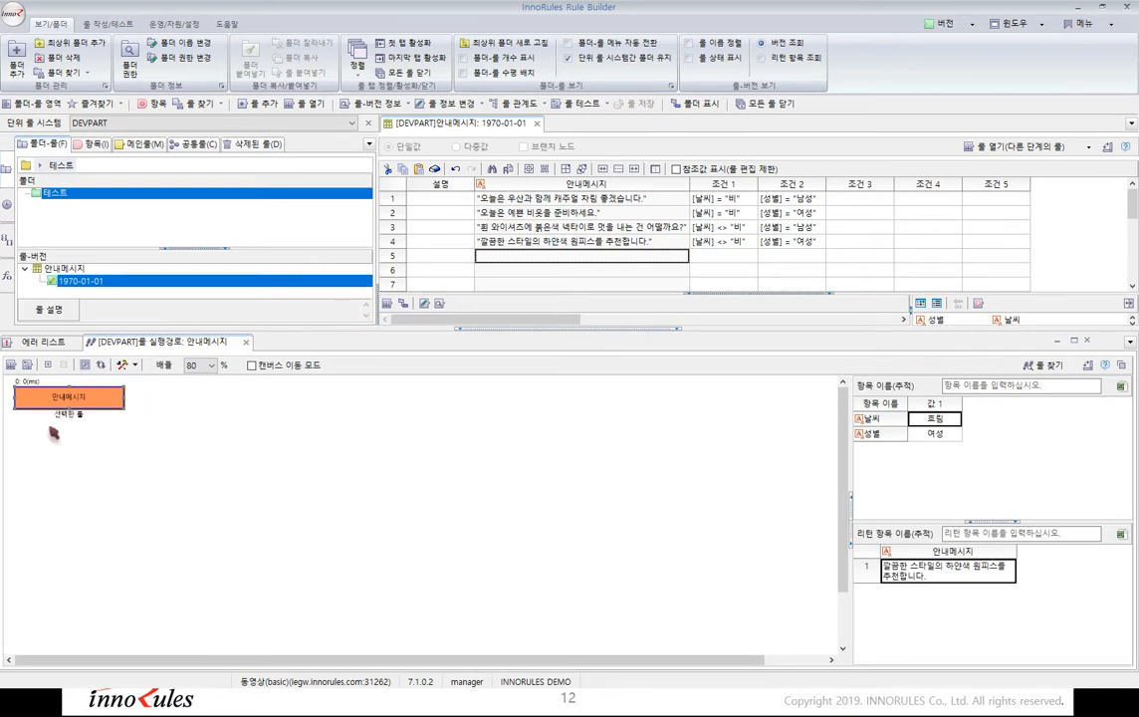
- Open the 안내메시지 rule from its node in the execution path diagram to colour-code the traced table cells
mouse_move(100, 405)
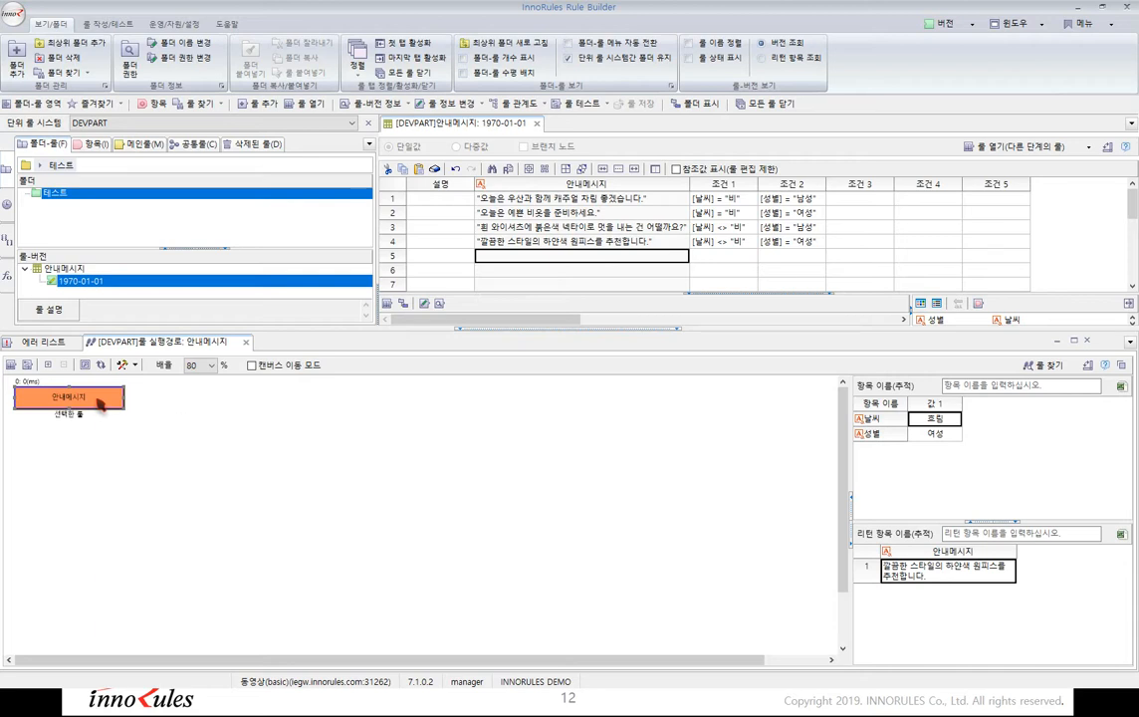
right_click(101, 401)
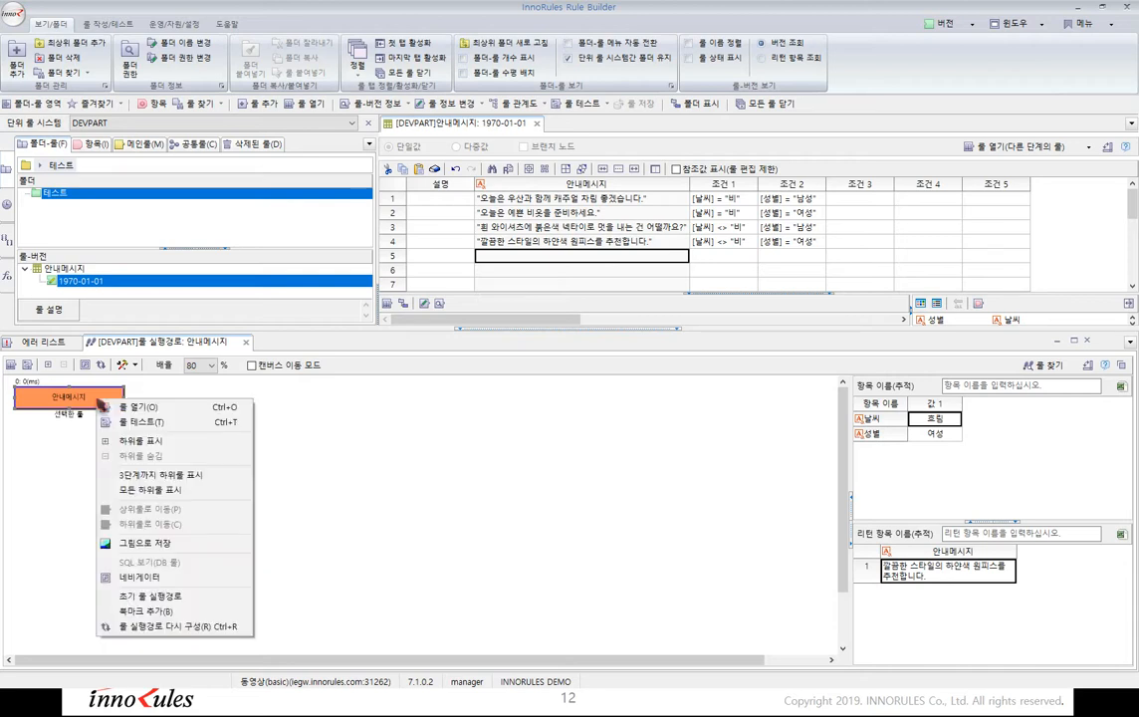
left_click(186, 412)
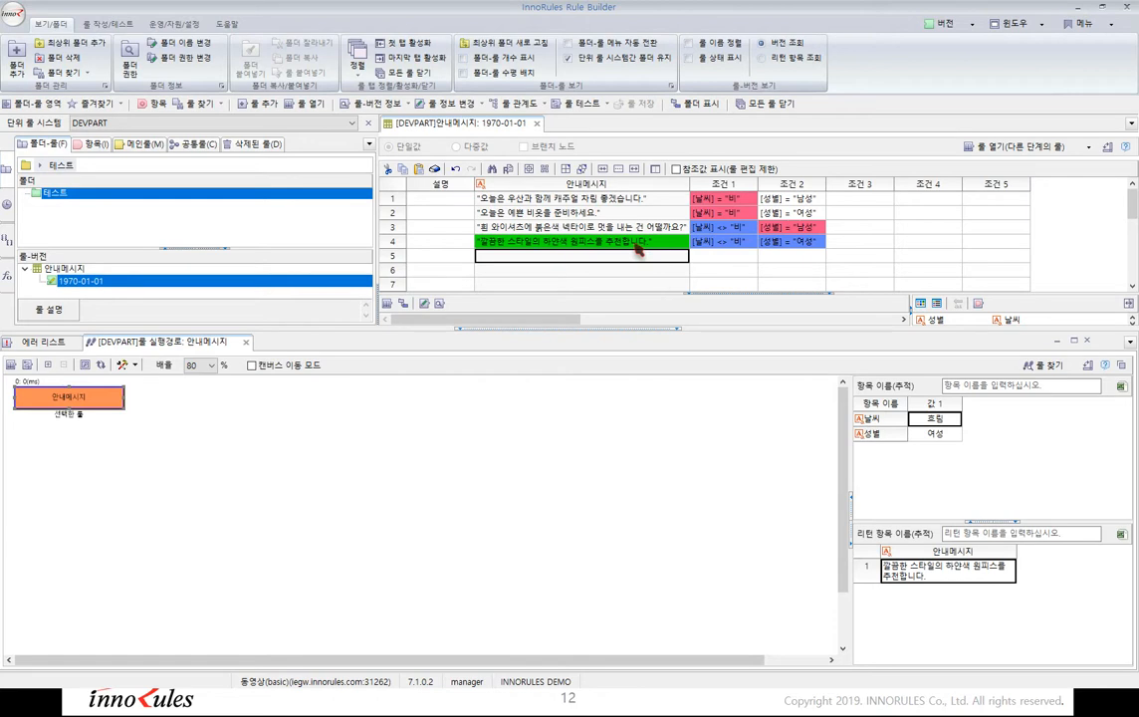
- Examine the rule table's condition columns, its 안내메시지 result column and rows 1 to 4 in evaluation order
left_click_drag(727, 183, 1051, 182)
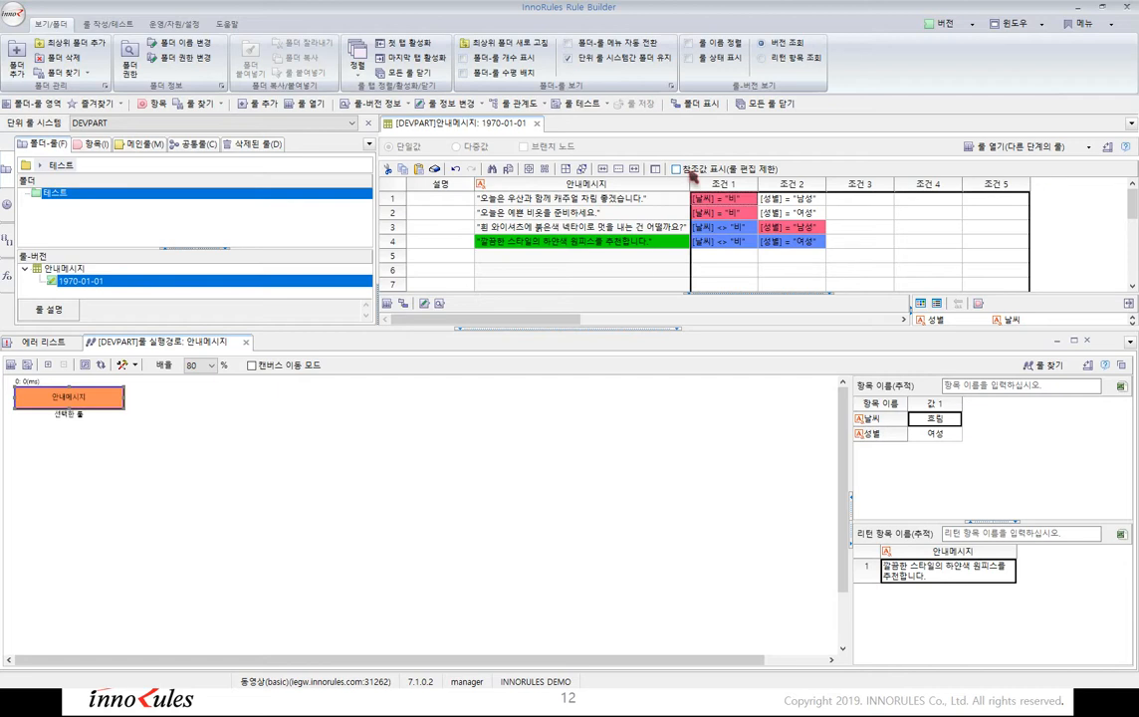
left_click(597, 177)
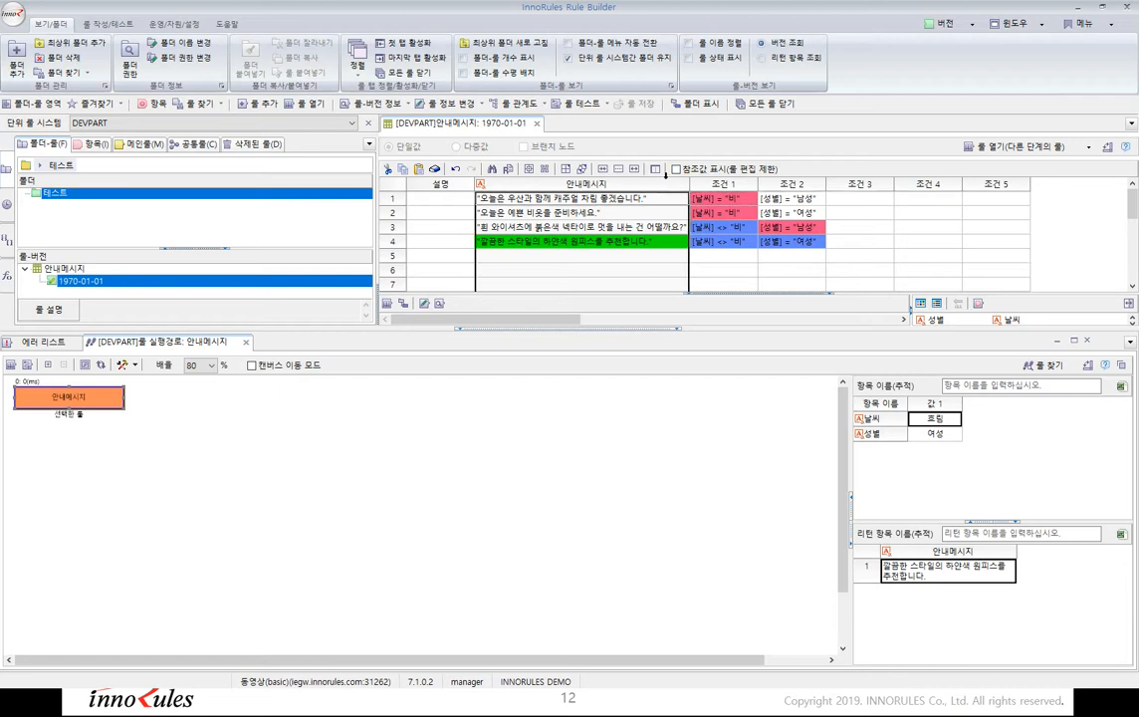
left_click(721, 186)
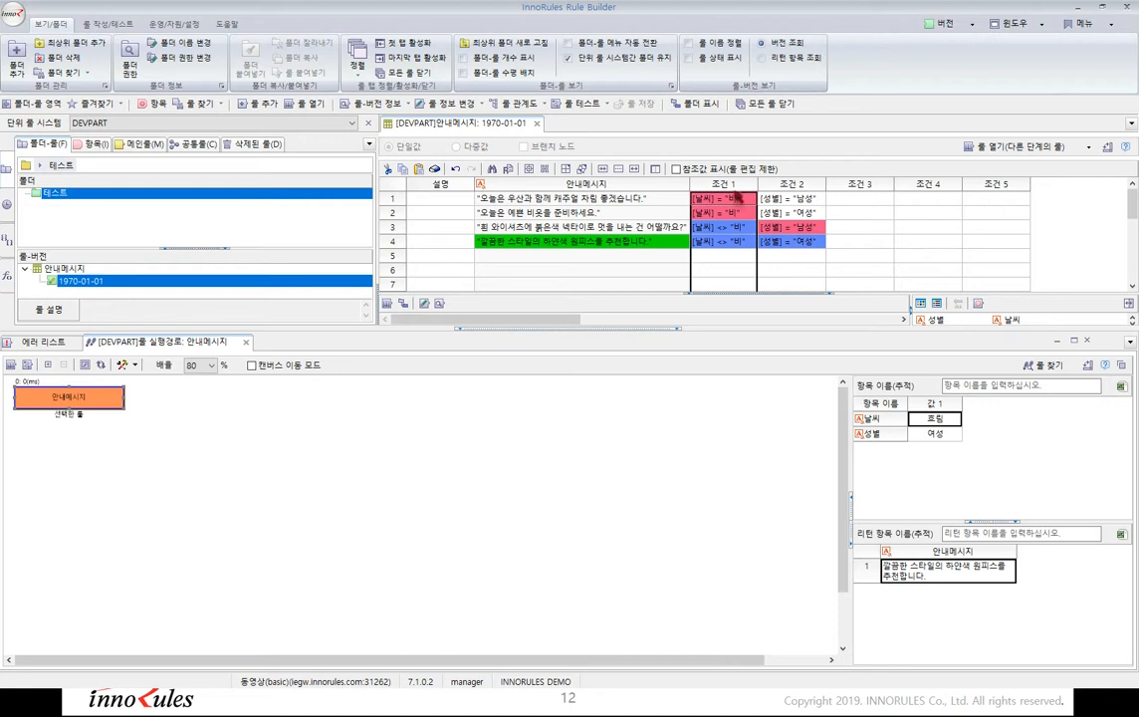
left_click(784, 184)
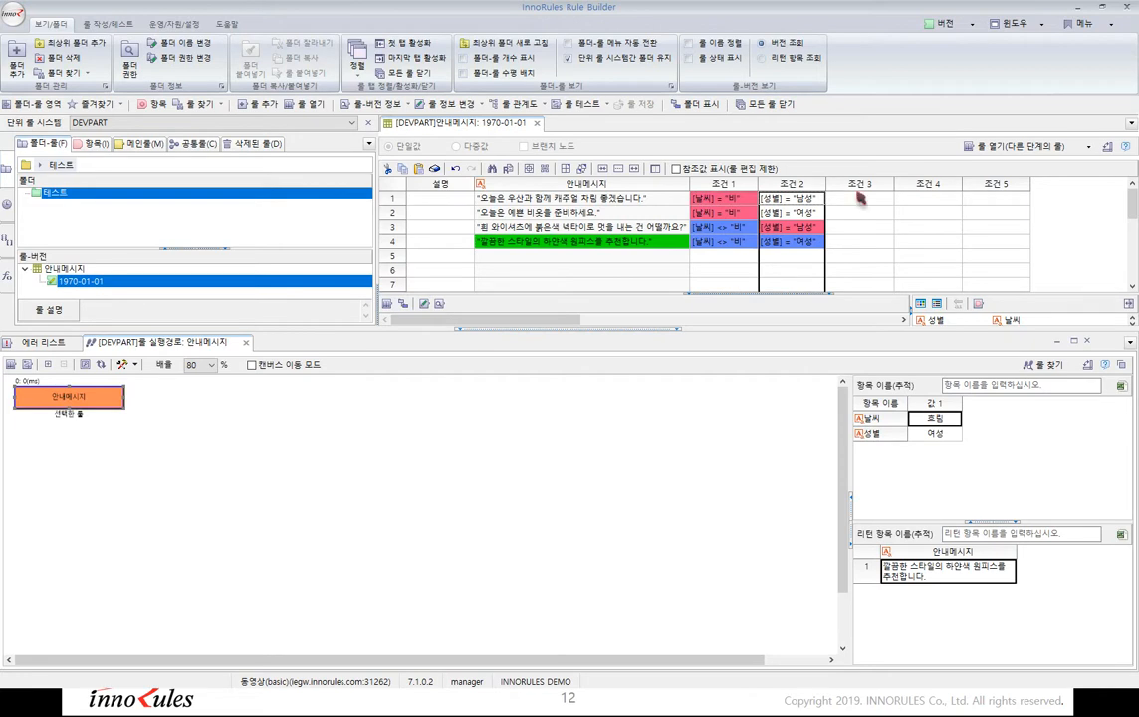
left_click(388, 199)
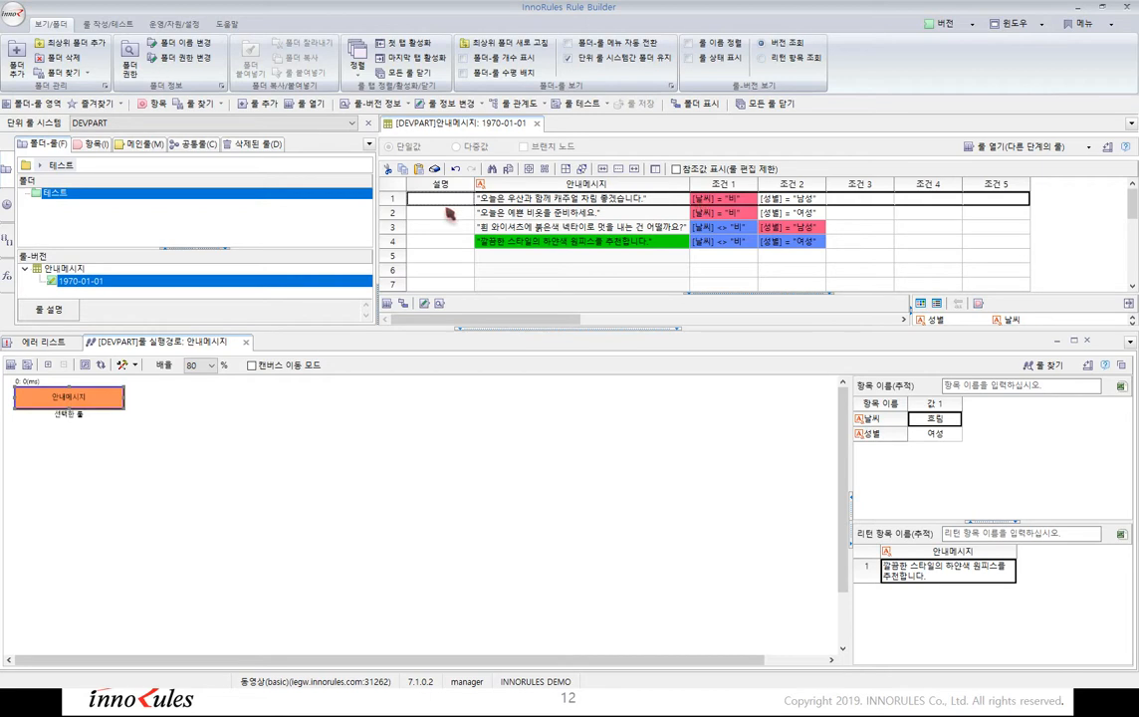
left_click(395, 213)
left_click(397, 228)
left_click(396, 242)
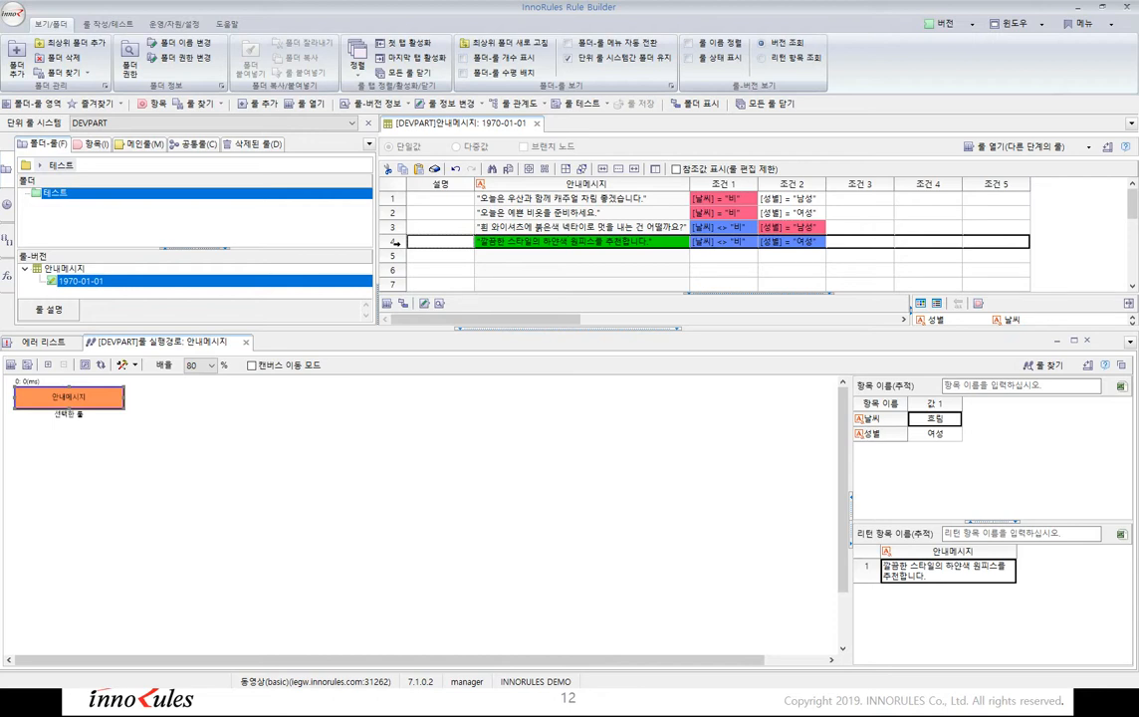
- Examine how the 날씨 and 성별 conditions were evaluated row by row, from row 1 to row 4's returned message
left_click(396, 198)
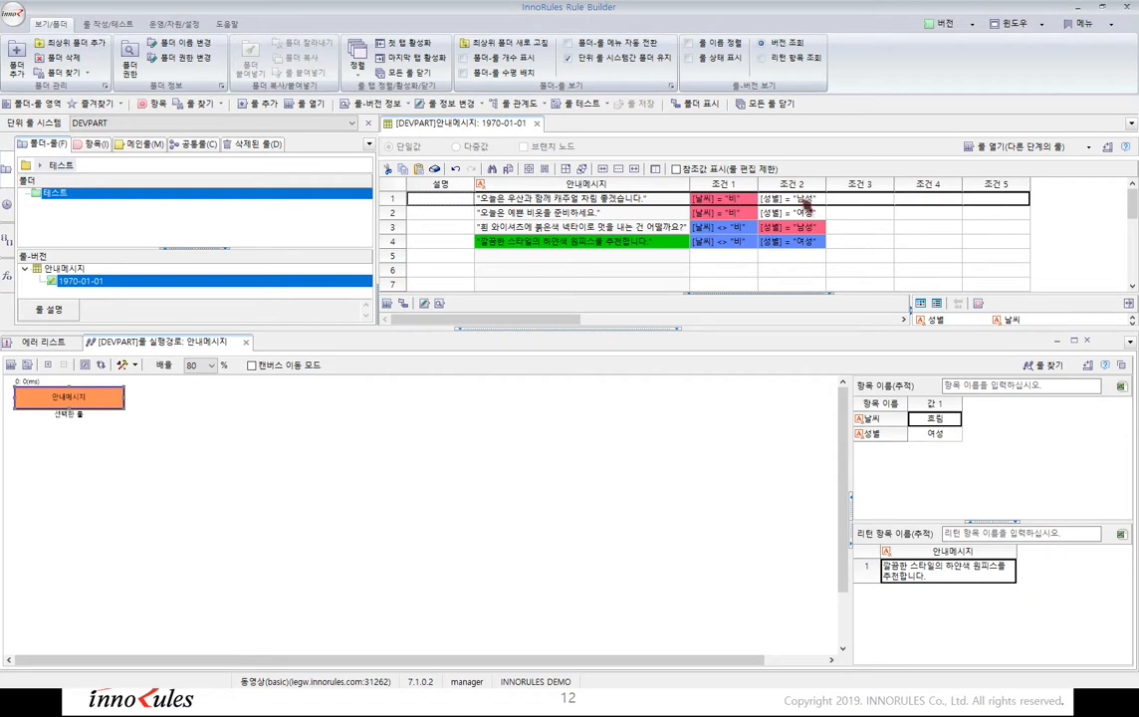
left_click(393, 212)
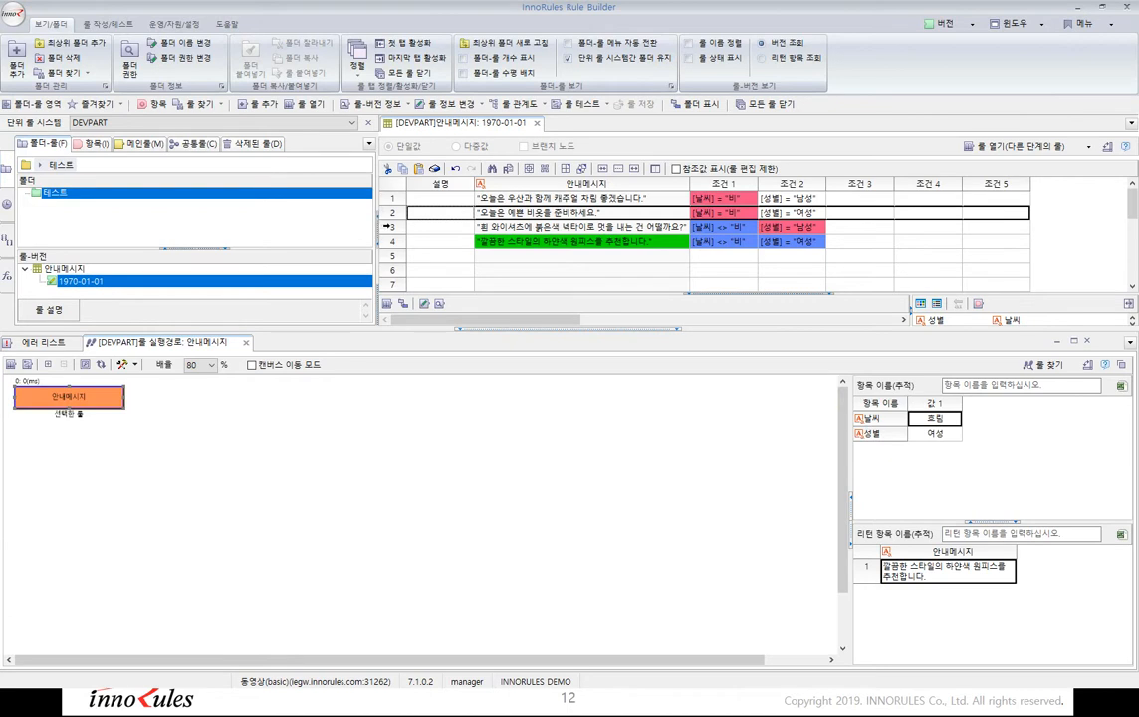
left_click(394, 227)
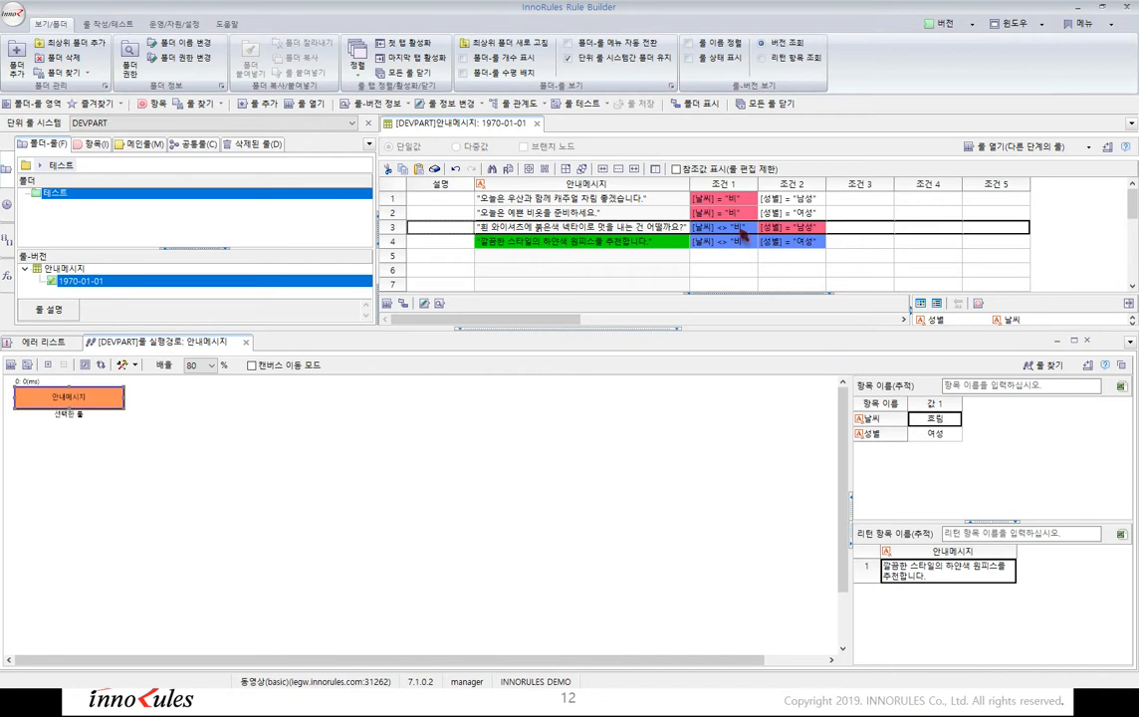
left_click(799, 228)
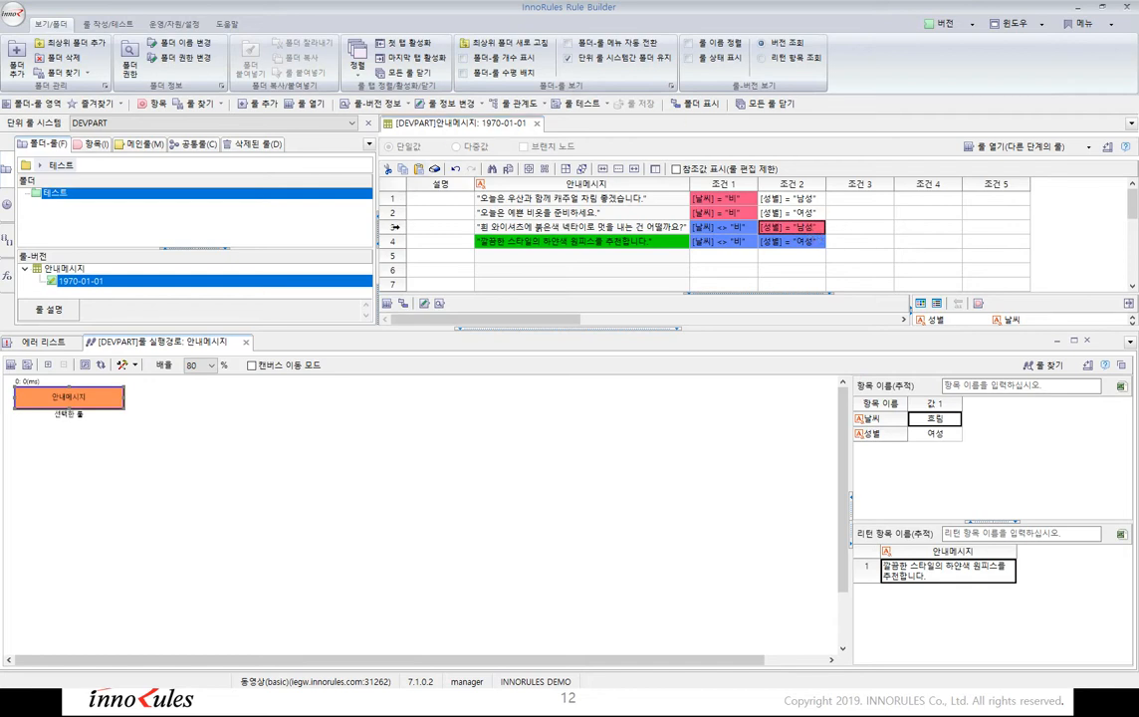
left_click(394, 242)
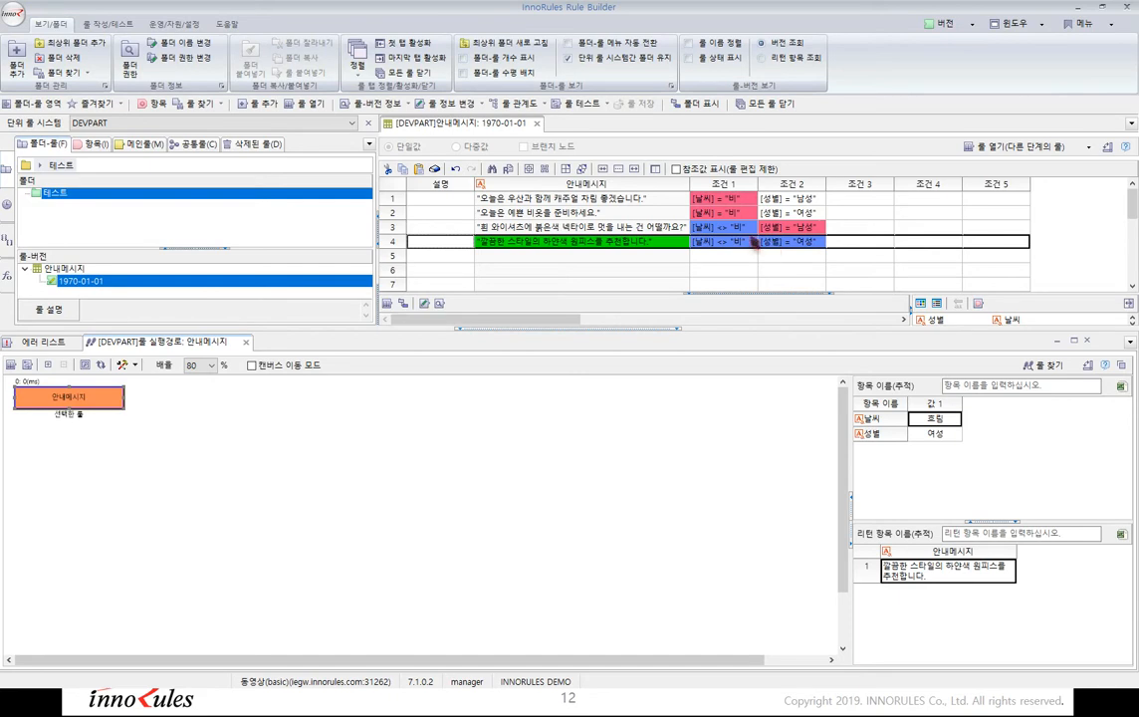
left_click(667, 246)
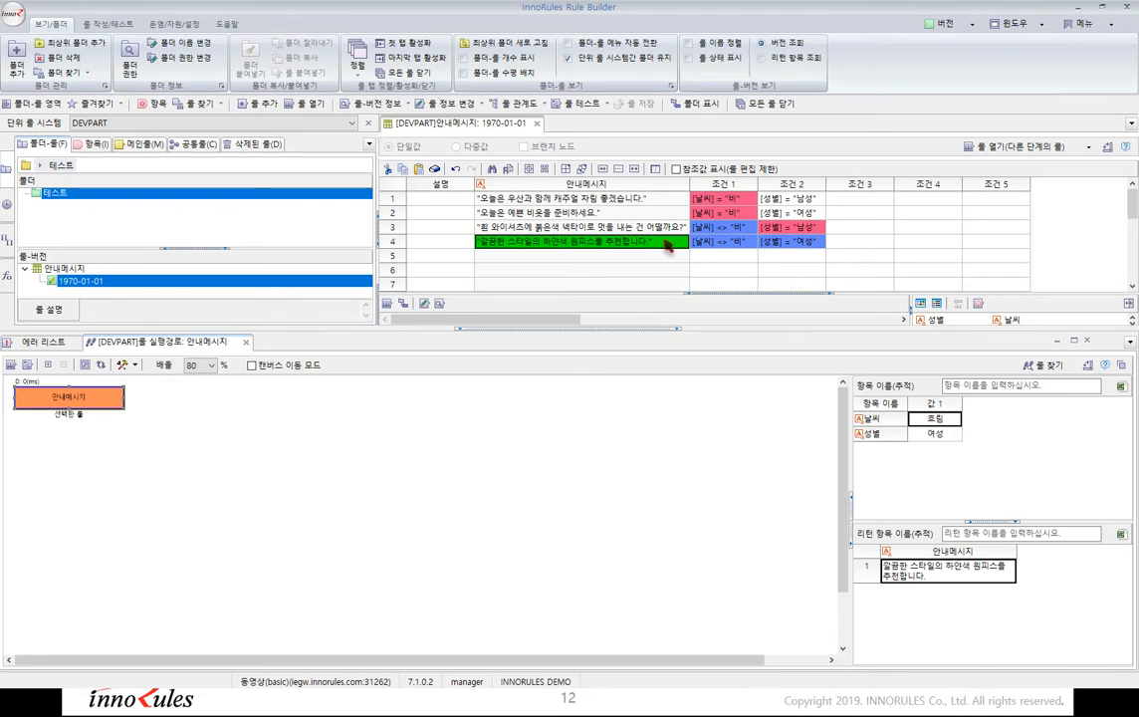